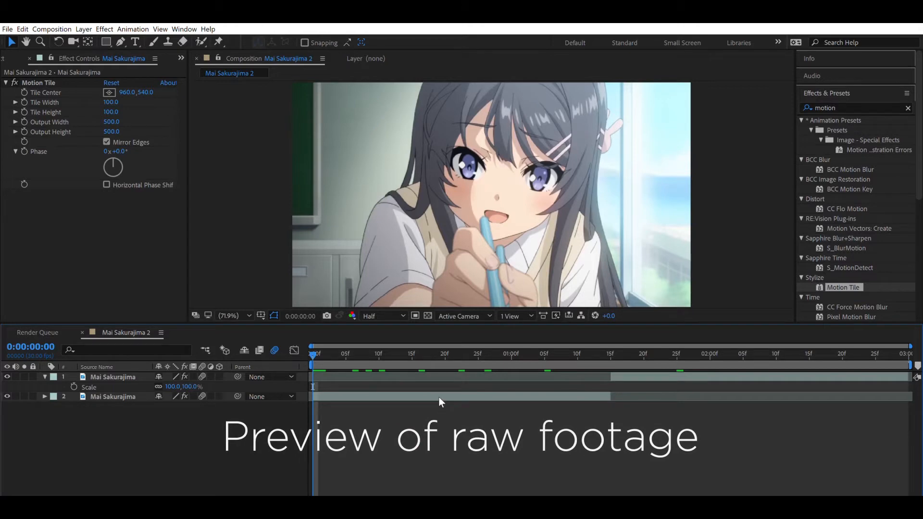
Play back the raw footage from the start of the composition.
key("space")
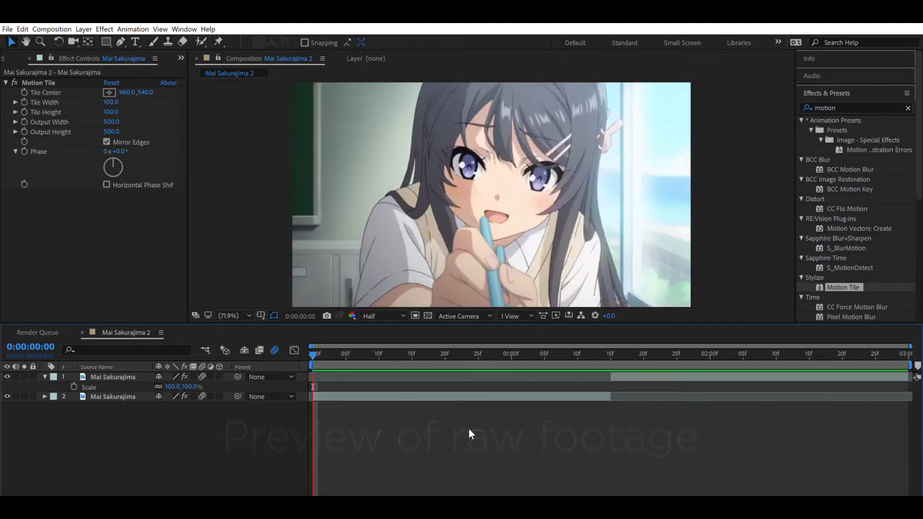
key("space")
Pre-compose each of the two Mai Sakurajima clips into its own composition.
left_click(355, 395)
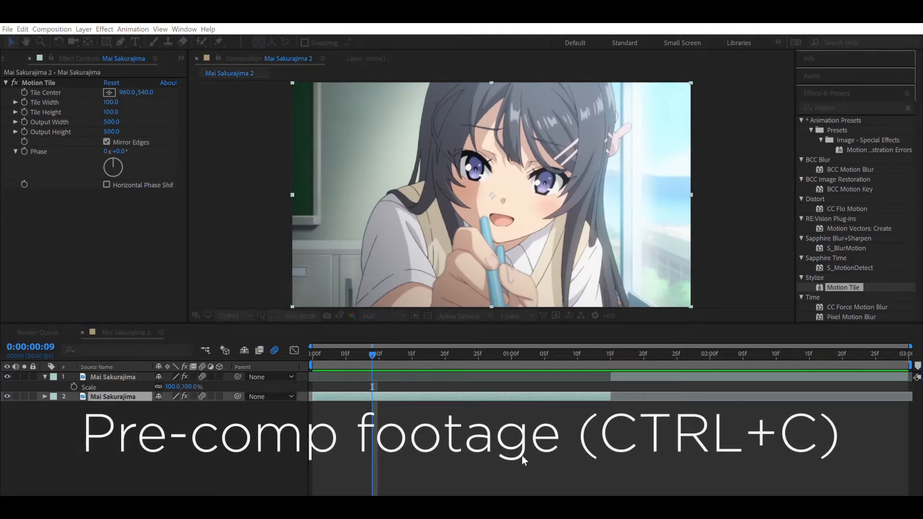
key("Return")
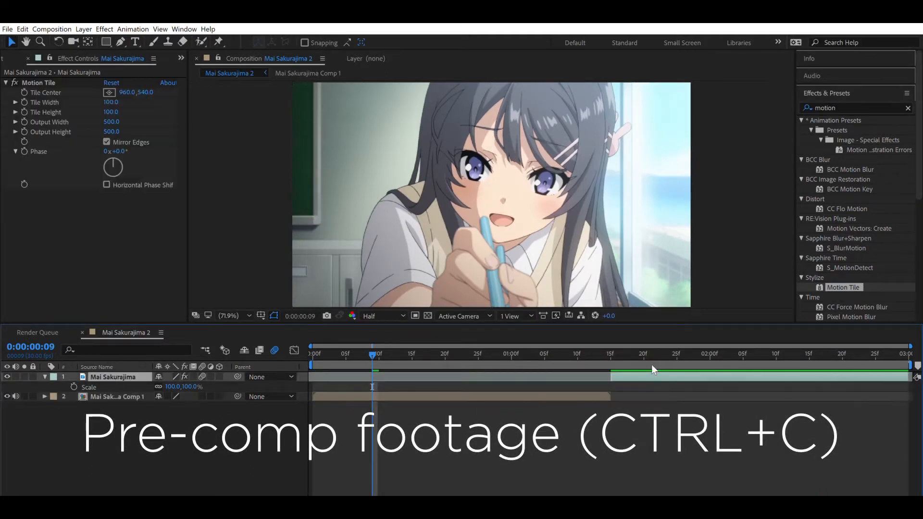
key("ctrl+shift+c")
key("Return")
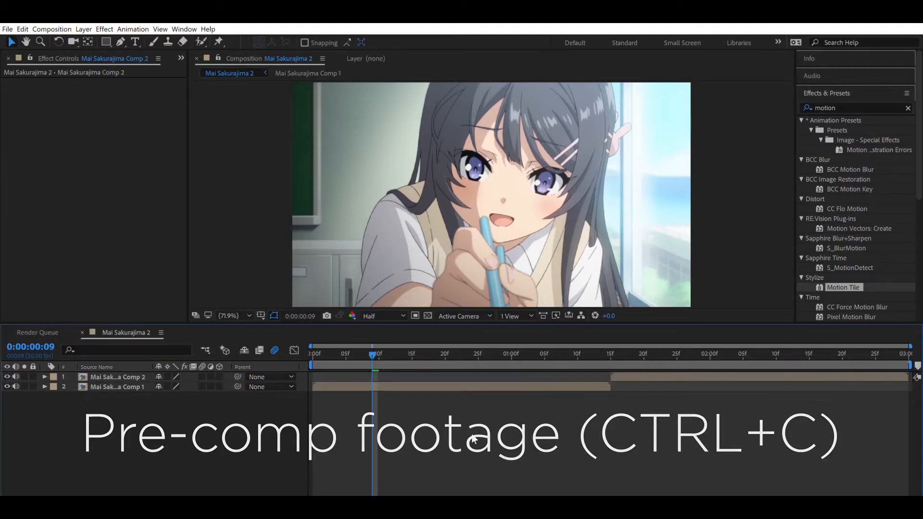
Return to the first frame and enable motion blur for both pre-composed clip layers.
left_click_drag(374, 346, 313, 346)
left_click(341, 386)
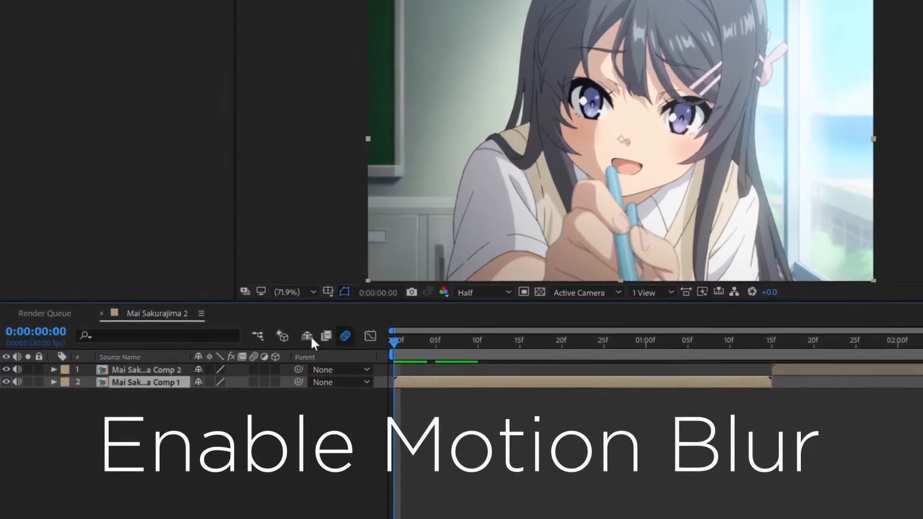
left_click(254, 382)
left_click(253, 370)
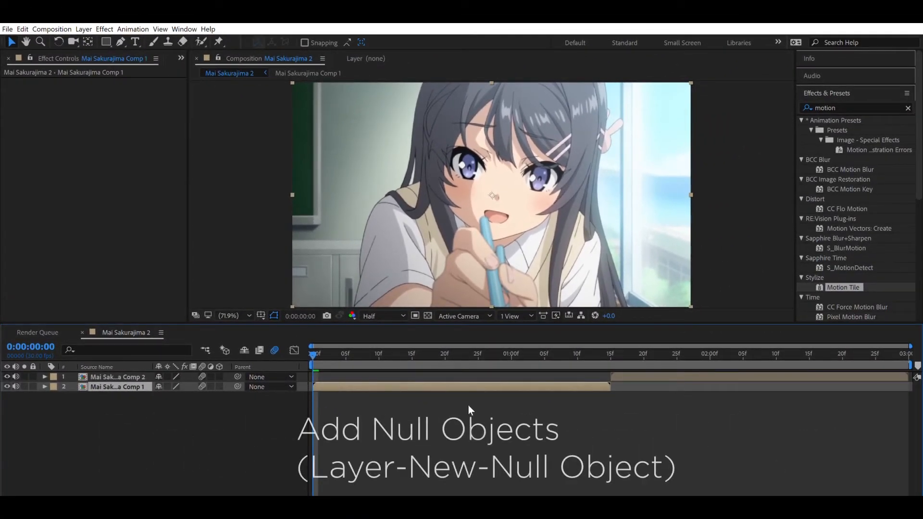
Add a null object above the first clip and cut it at 0:00:01:15, keeping only the part that spans that clip.
key("ctrl+alt+shift+y")
left_click(610, 354)
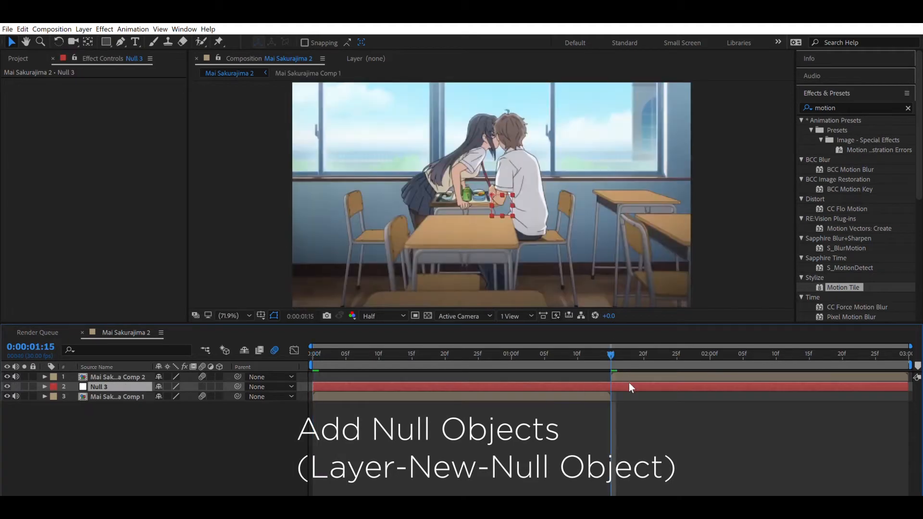
key("alt+]")
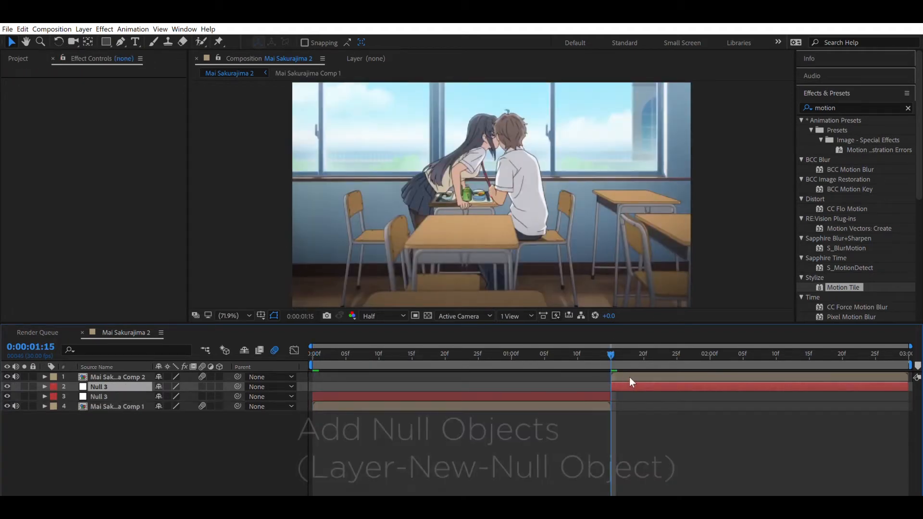
key("F2")
Add a null object above the second clip and cut it at 0:00:01:15, keeping only the part that spans that clip.
left_click(632, 375)
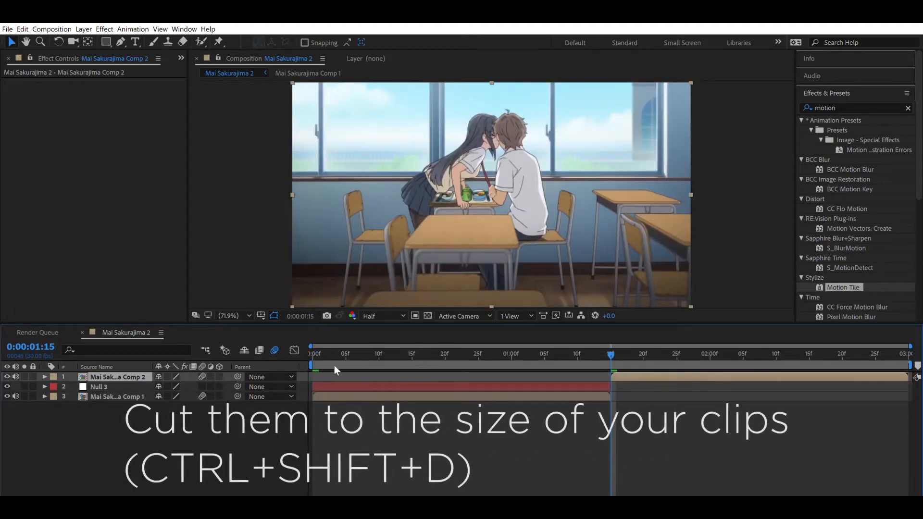
key("ctrl+alt+shift+y")
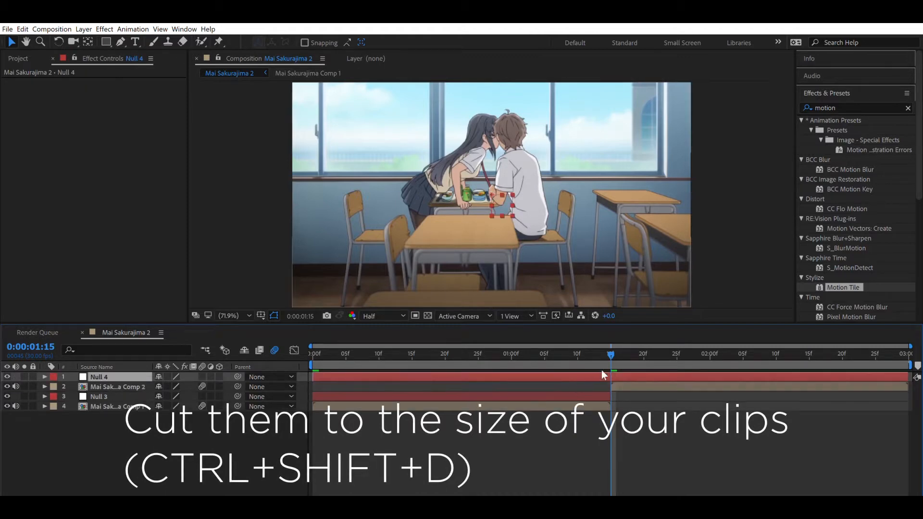
key("ctrl+shift+d")
key("Delete")
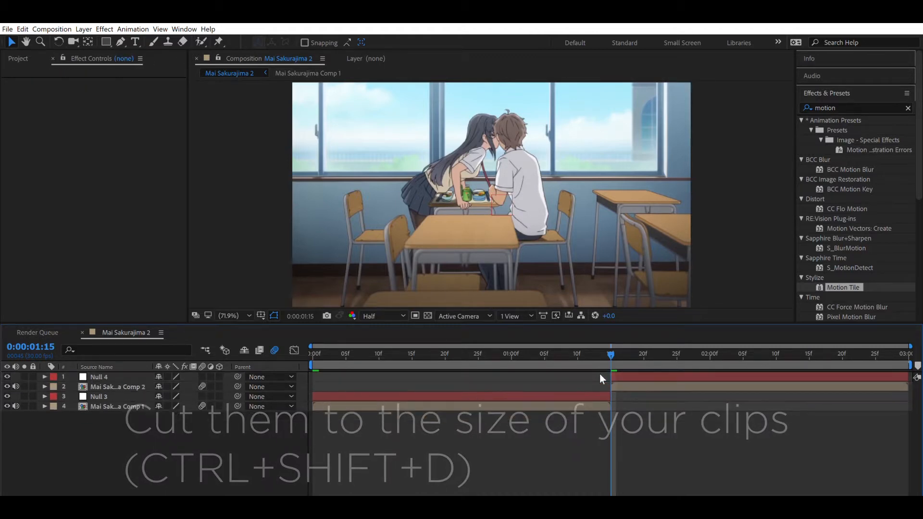
Parent the first clip to its null and the second clip to its own null.
left_click(498, 352)
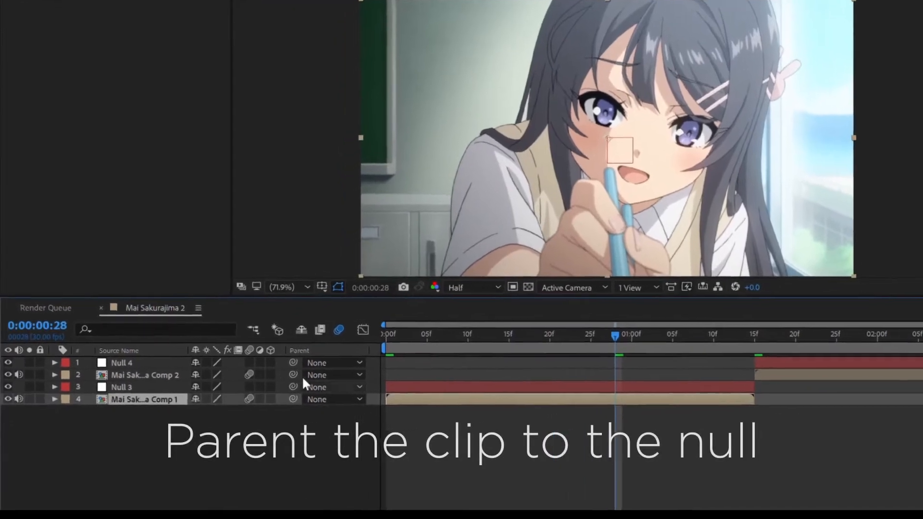
left_click_drag(264, 403, 136, 380)
left_click_drag(182, 359, 183, 359)
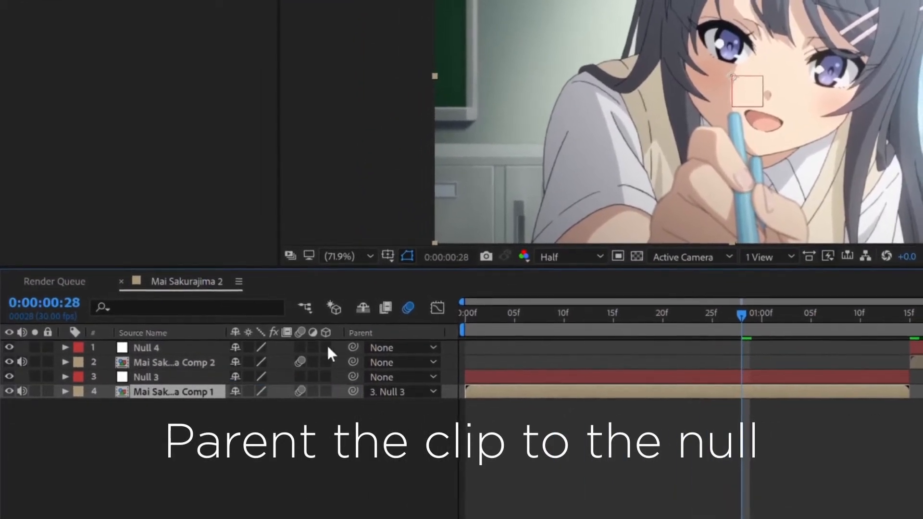
left_click_drag(355, 361, 143, 363)
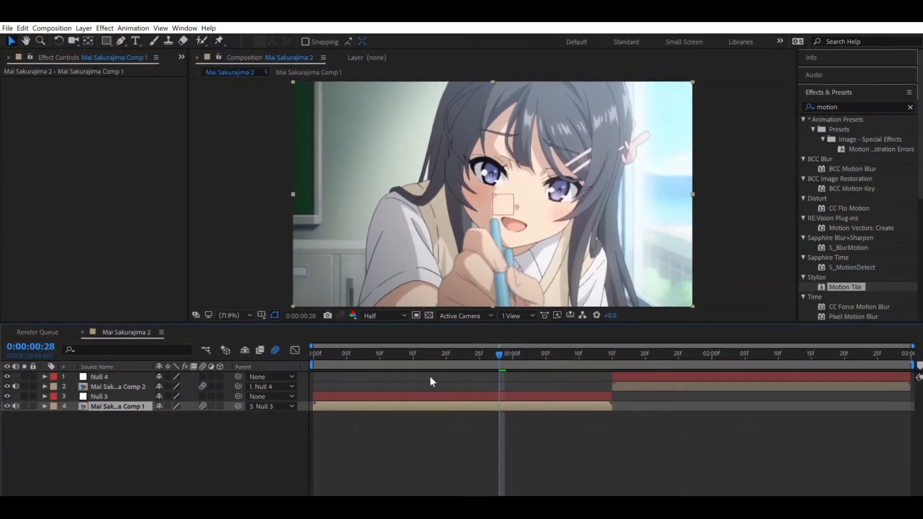
Reveal the Scale property of both null objects in the timeline.
left_click_drag(596, 337, 434, 333)
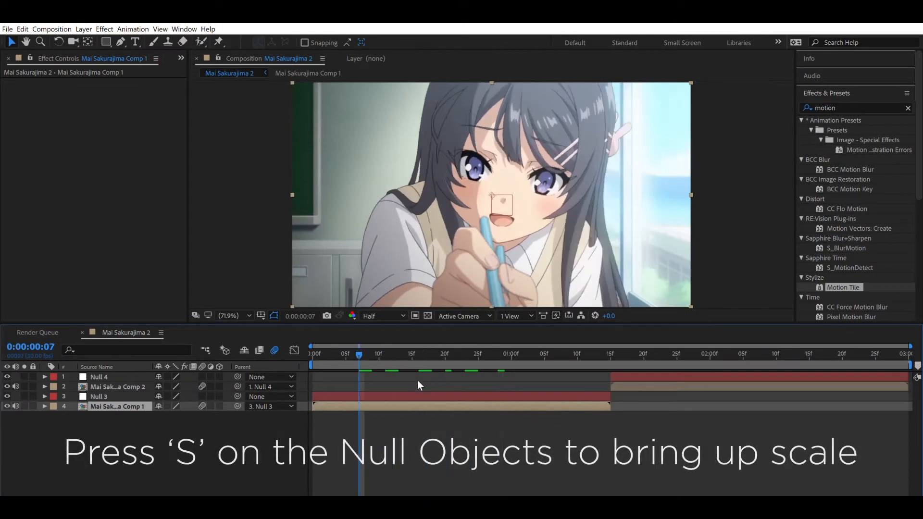
left_click(417, 394)
key("s")
left_click(646, 377)
key("s")
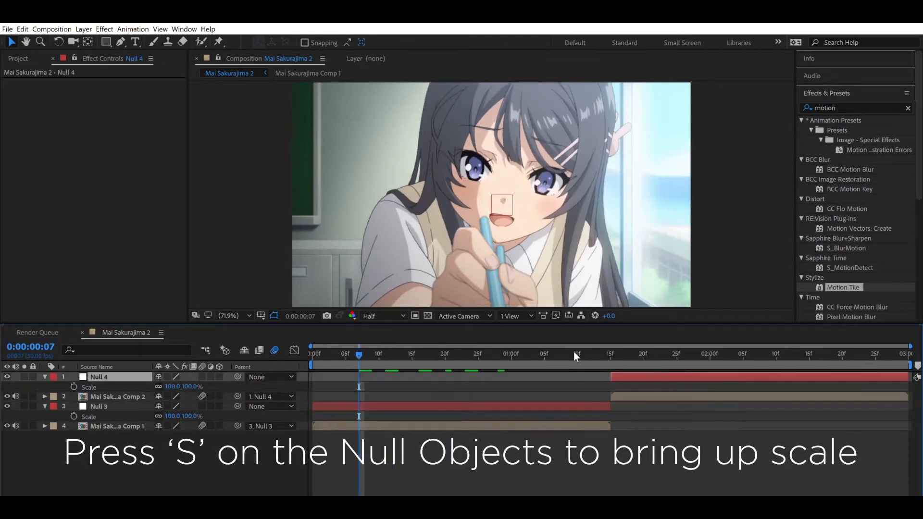
Create a Scale keyframe at 100% on the first clip's null at 0:00:00:15.
left_click(413, 353)
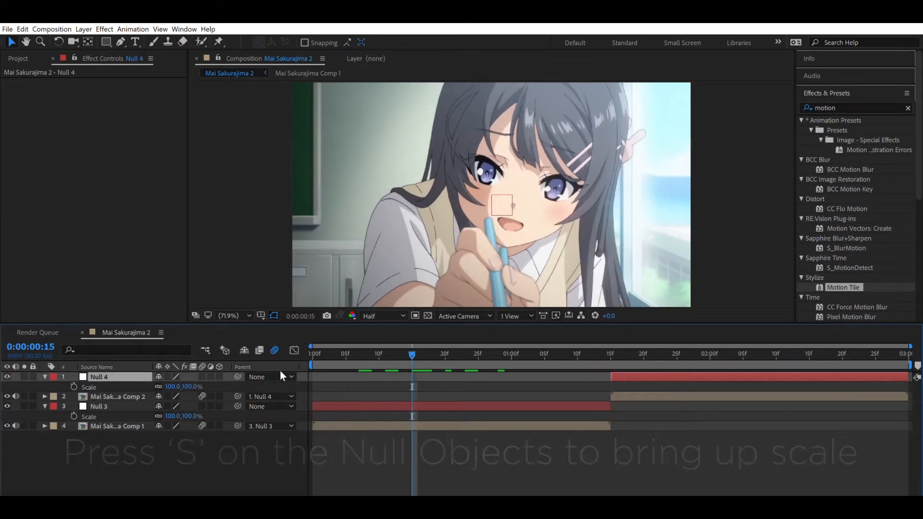
left_click(83, 407)
left_click(73, 417)
Add a 350% Scale keyframe to the first null and place it at the clip's end, 0:00:01:15.
left_click_drag(412, 354, 601, 349)
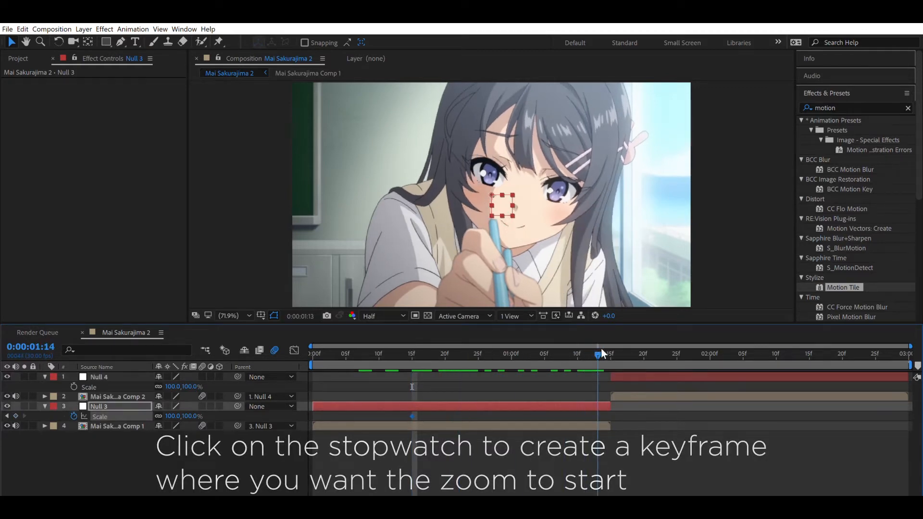
left_click(173, 417)
type("350")
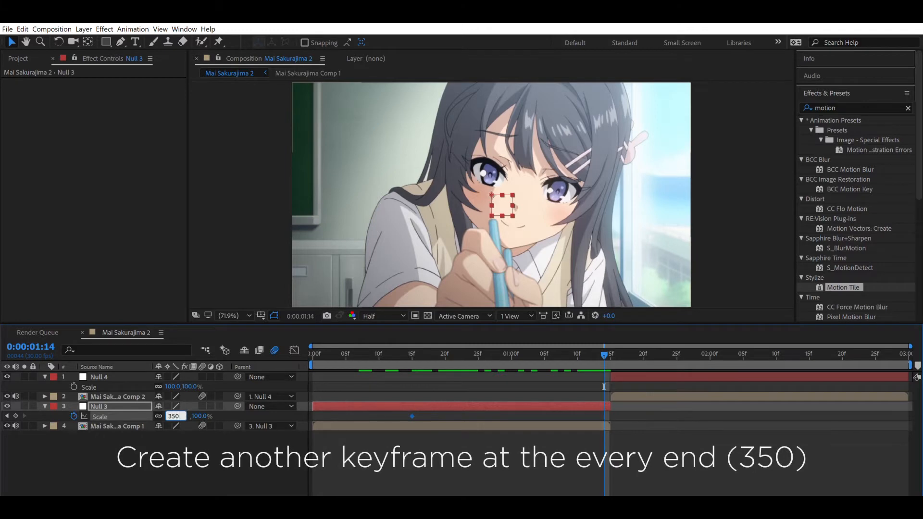
key("Return")
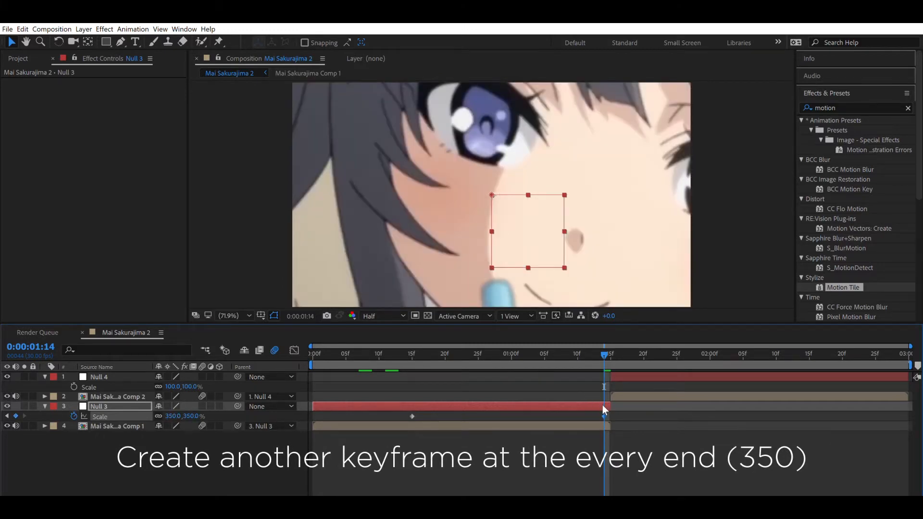
left_click_drag(603, 404, 400, 405)
left_click(338, 416)
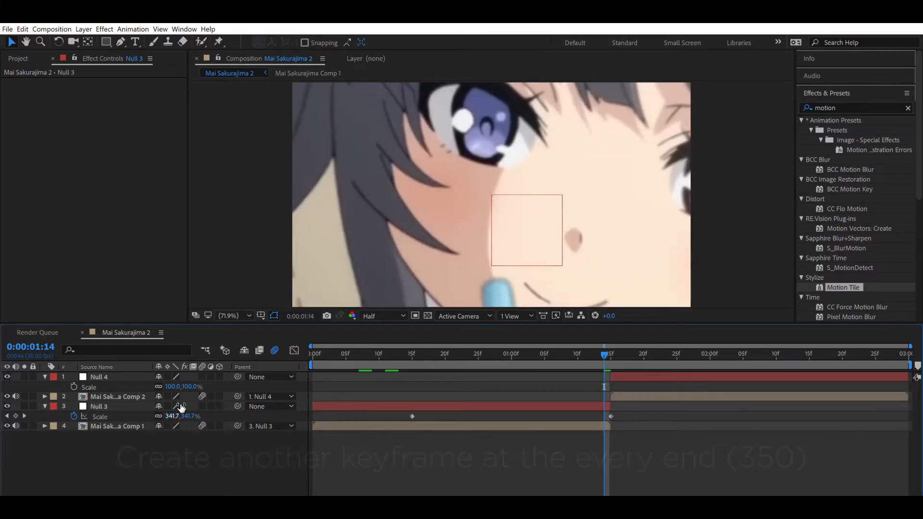
Apply Easy Ease to the first null's Scale keyframes and shape the value curve to start flat and rise steeply at the end.
left_click(99, 416)
key("F9")
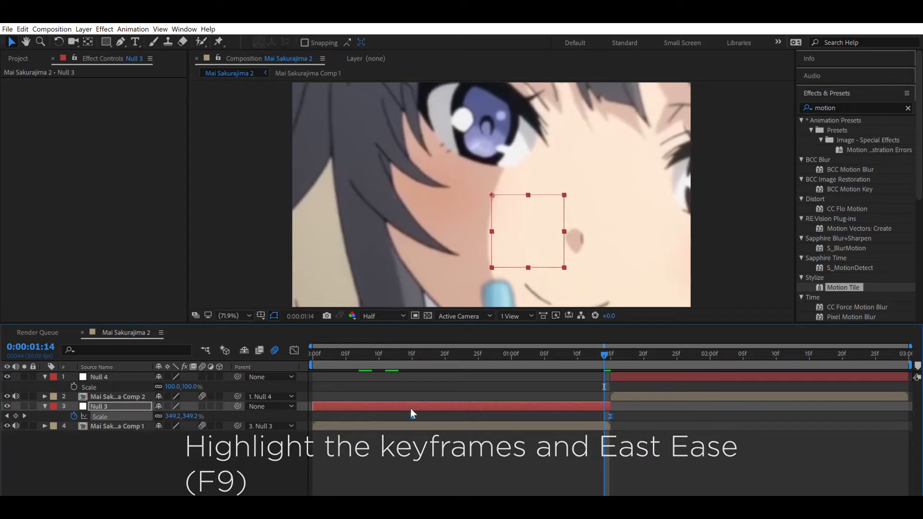
left_click(293, 350)
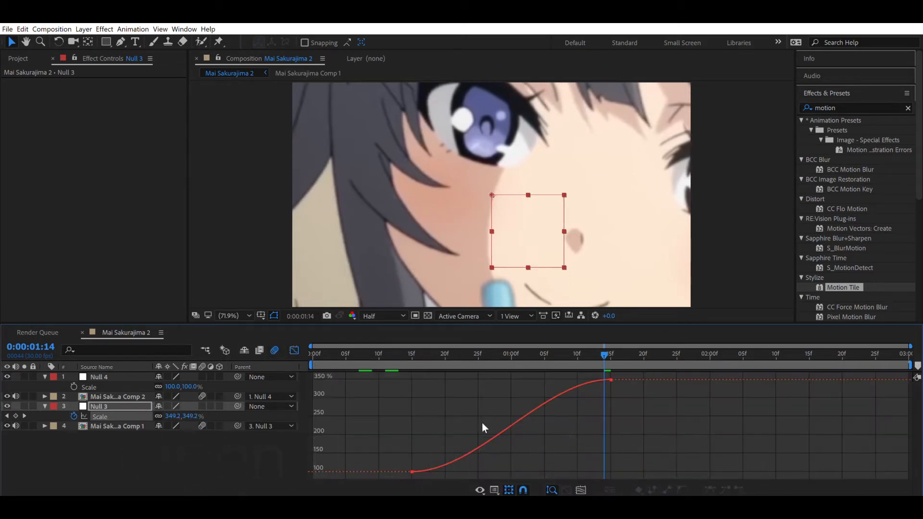
left_click_drag(446, 423, 365, 478)
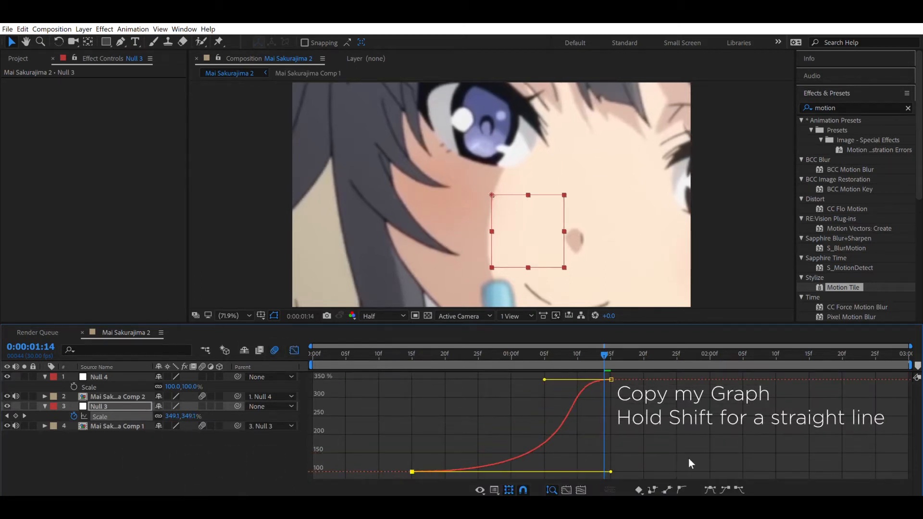
left_click_drag(545, 379, 630, 439)
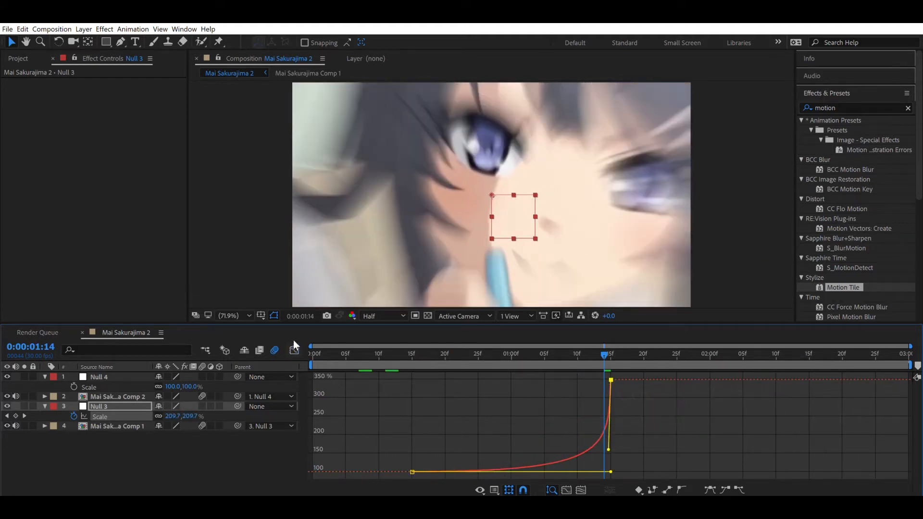
left_click(294, 350)
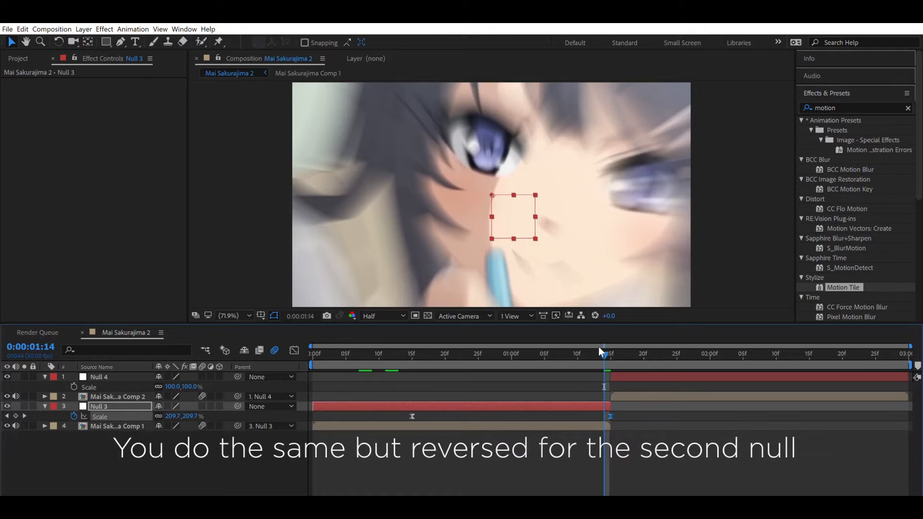
Play back the first clip's zoom-in from the start of the composition.
left_click_drag(599, 347, 325, 347)
key("space")
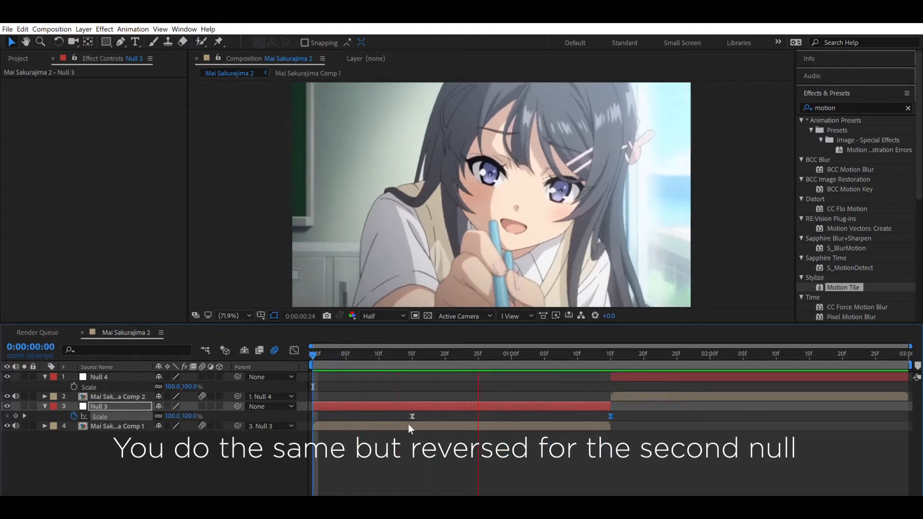
Keyframe the second null's Scale from 350% at 0:00:01:15 to 100% at about 0:00:02:19.
left_click(610, 347)
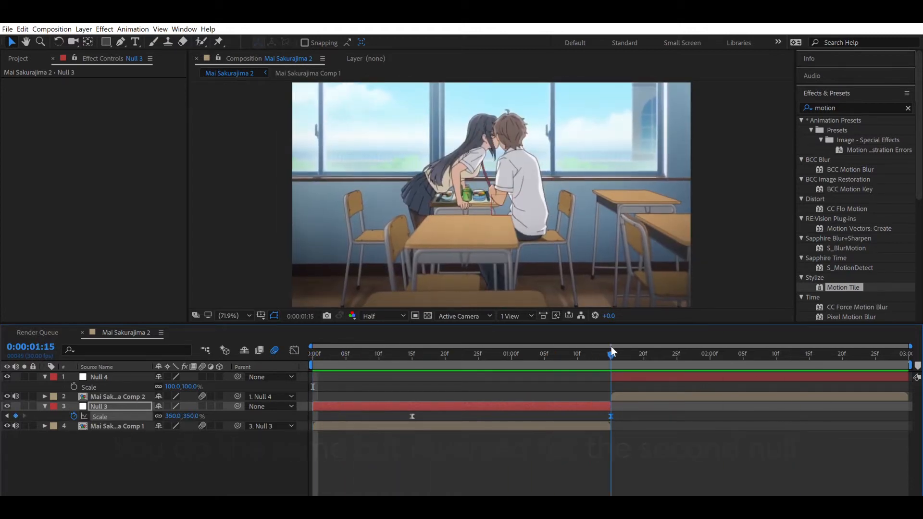
key("ctrl+Up")
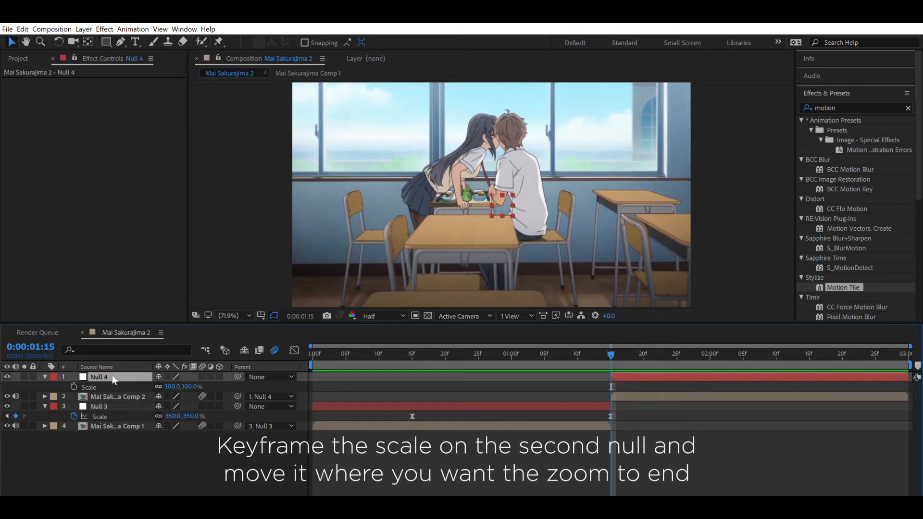
left_click_drag(610, 374, 834, 375)
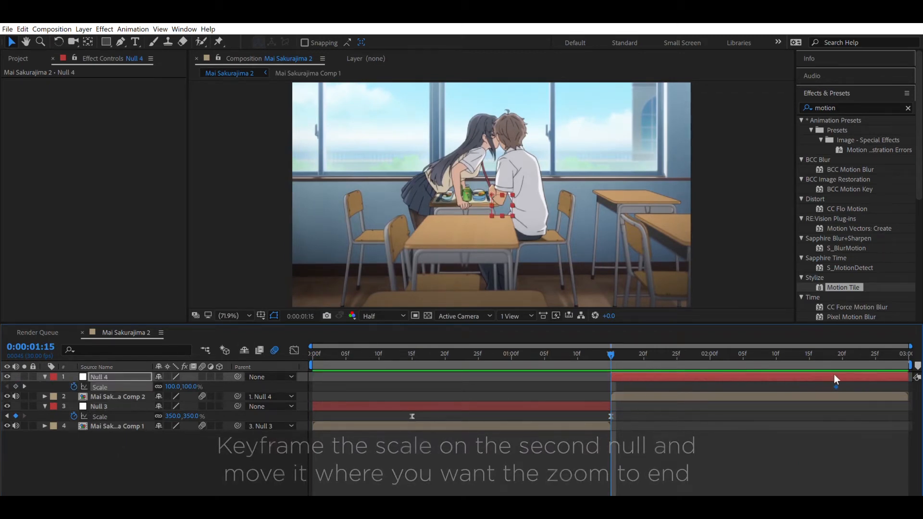
left_click(172, 386)
type("350")
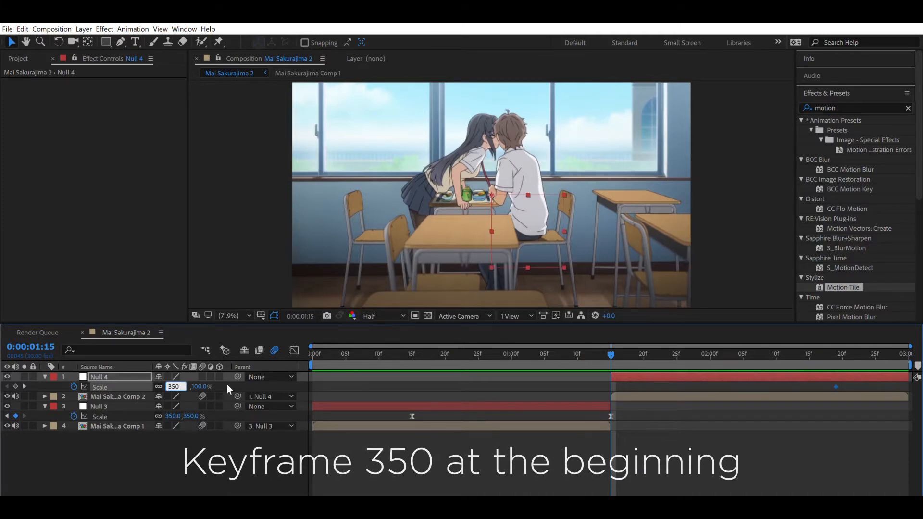
key("Return")
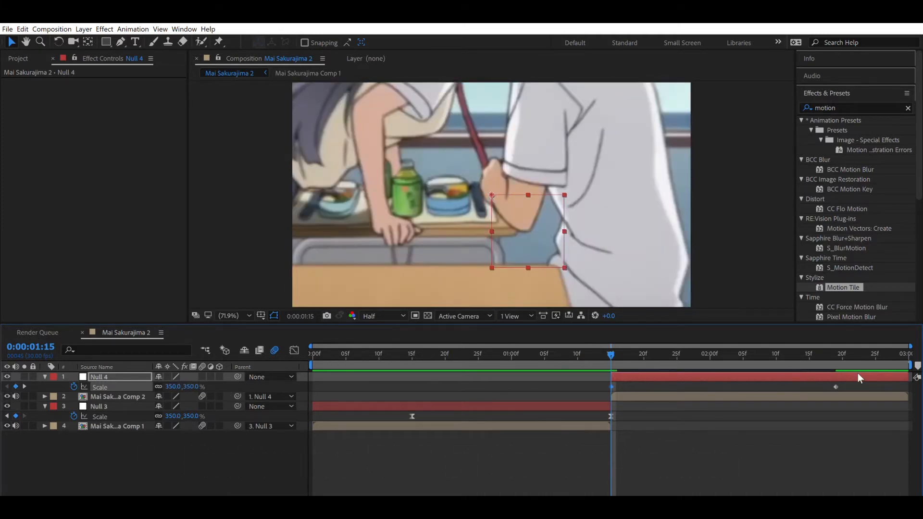
Apply Easy Ease to the second null's Scale keyframes and shape the value curve to drop steeply at first, then level off.
left_click_drag(858, 389, 541, 377)
key("F9")
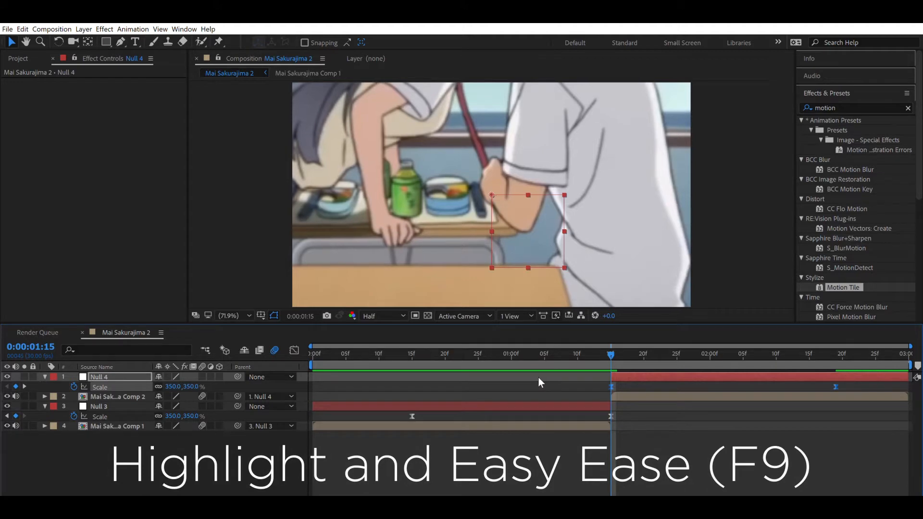
left_click(524, 385)
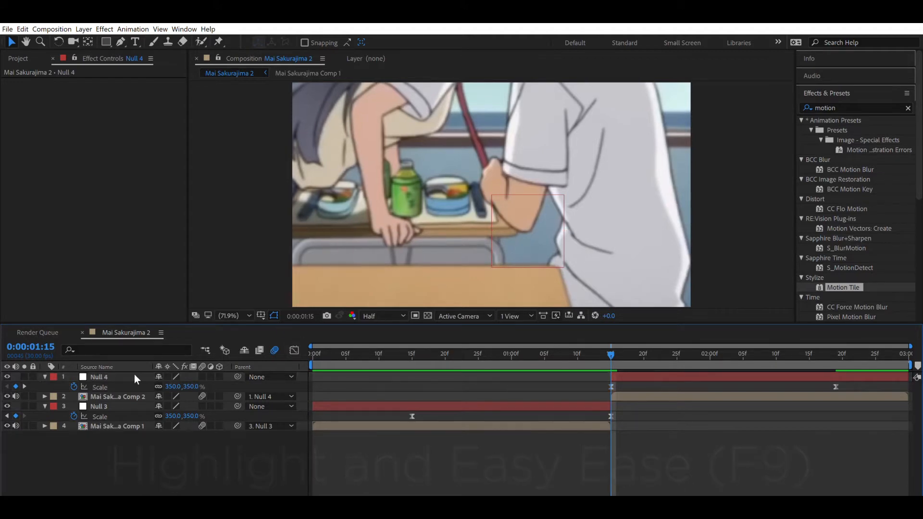
left_click(101, 387)
left_click(294, 350)
left_click_drag(650, 374, 541, 405)
left_click_drag(685, 379, 676, 454)
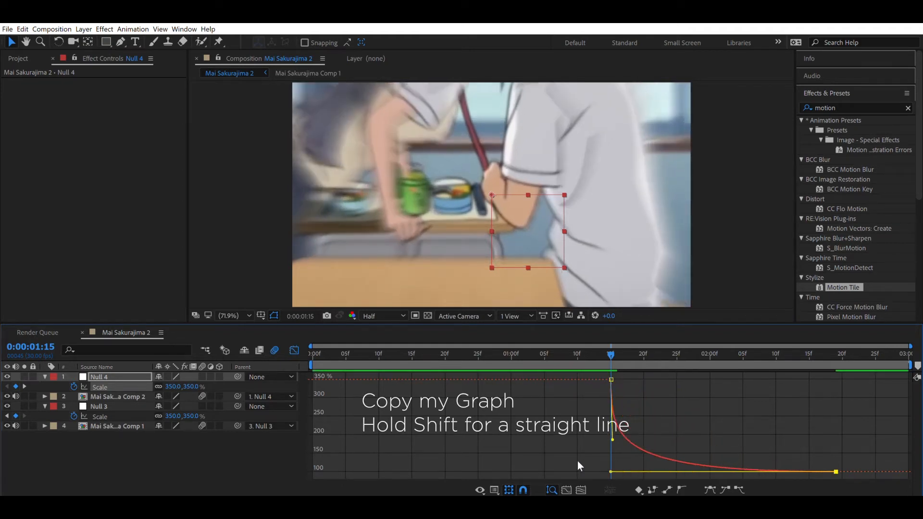
Play back the zoom transition across both clips from the start of the composition.
left_click(295, 350)
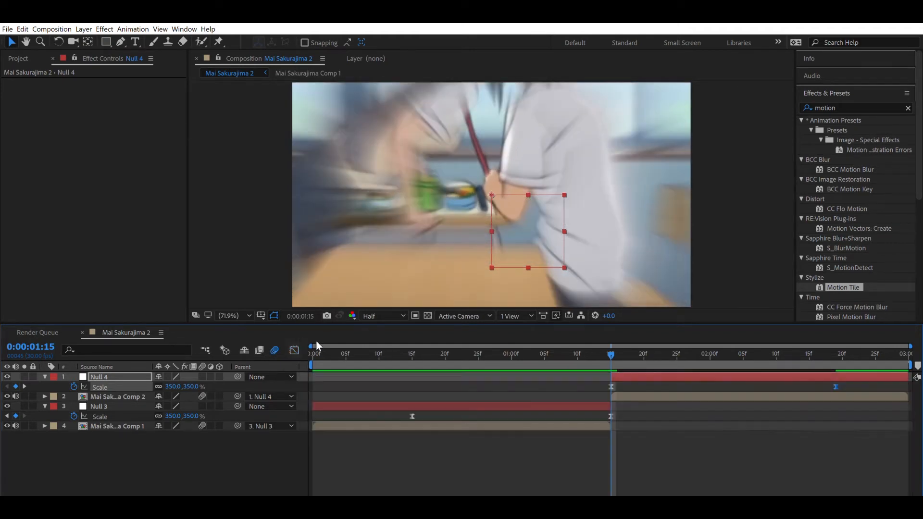
left_click(319, 349)
key("space")
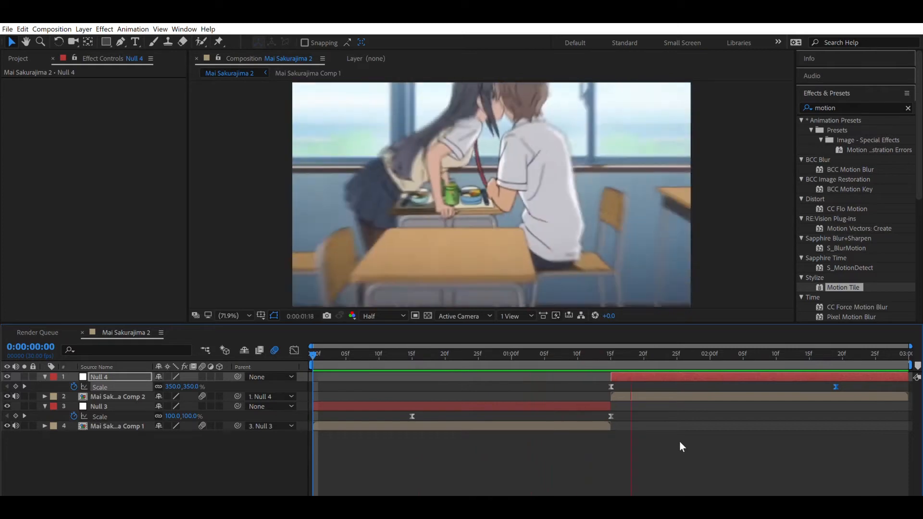
key("space")
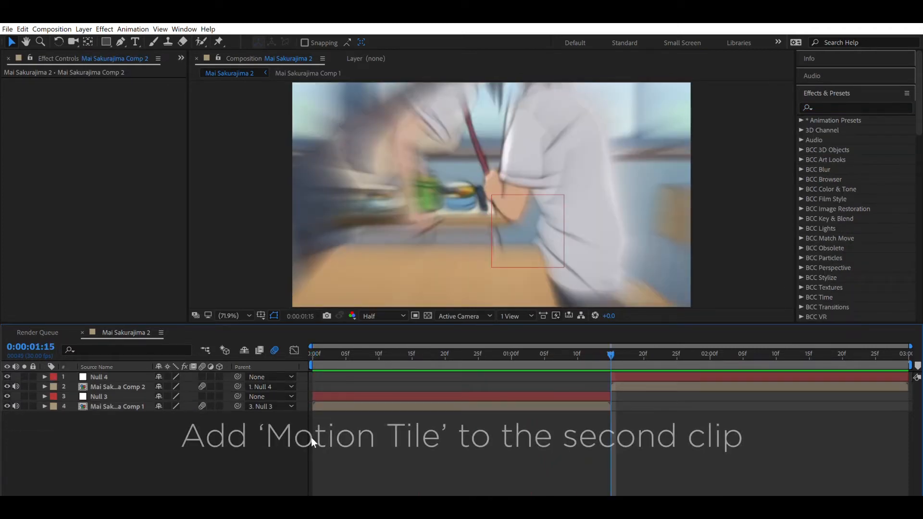
Find the Motion Tile effect and apply it to the second clip.
left_click(845, 106)
type("motion")
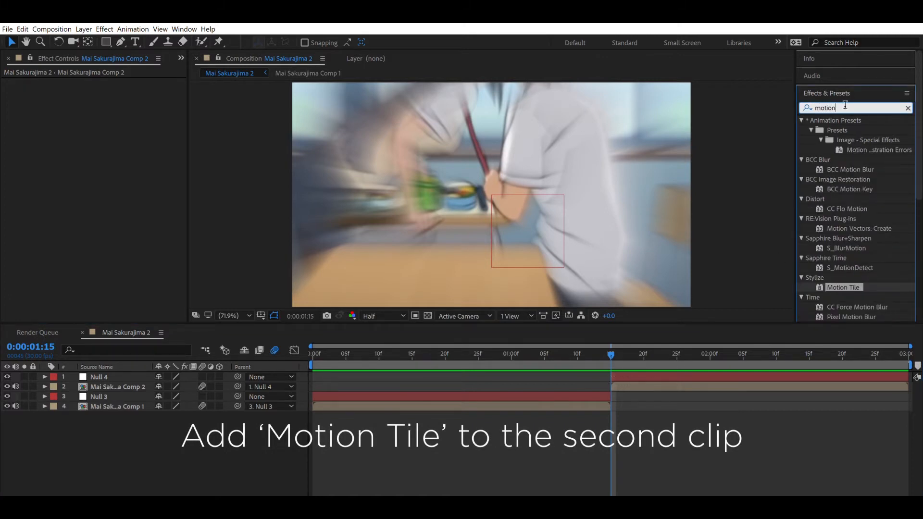
left_click_drag(840, 287, 633, 382)
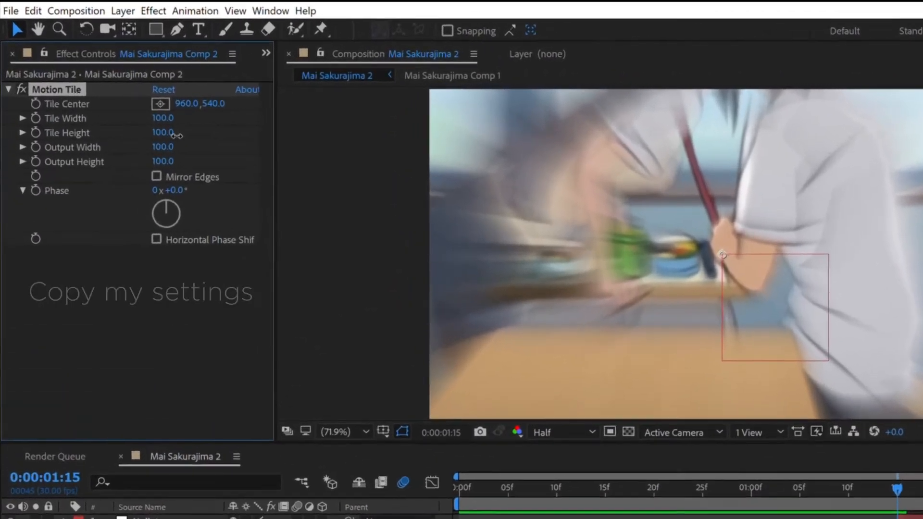
Set Motion Tile's Output Width and Output Height to 500 and enable Mirror Edges.
left_click(110, 121)
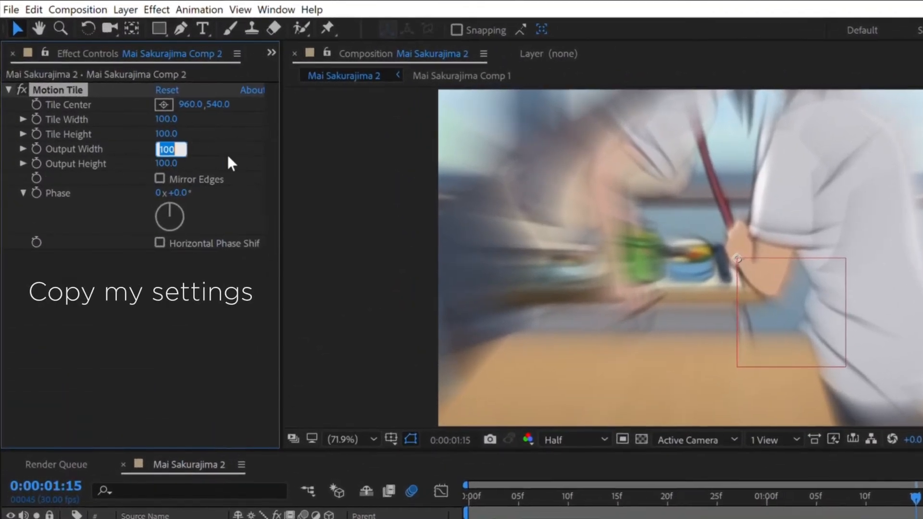
key("BackSpace")
type("500")
key("Return")
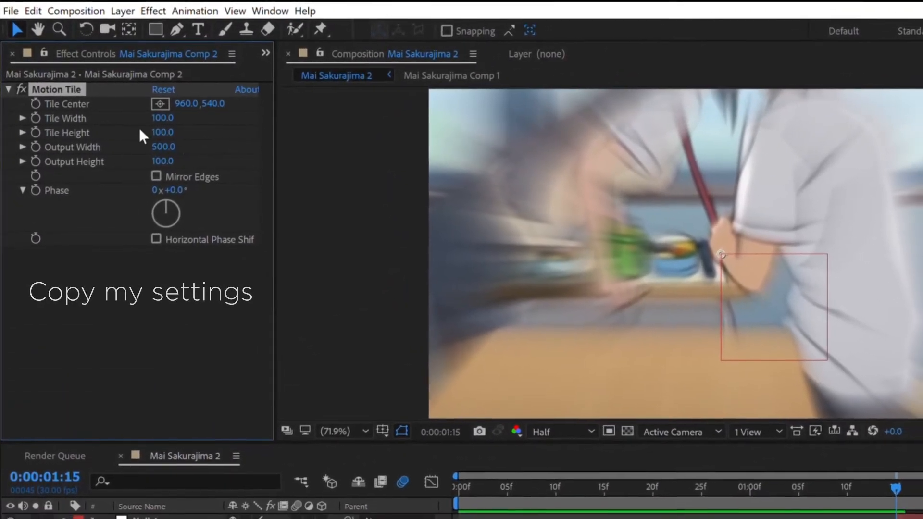
left_click(168, 162)
type("500")
key("Return")
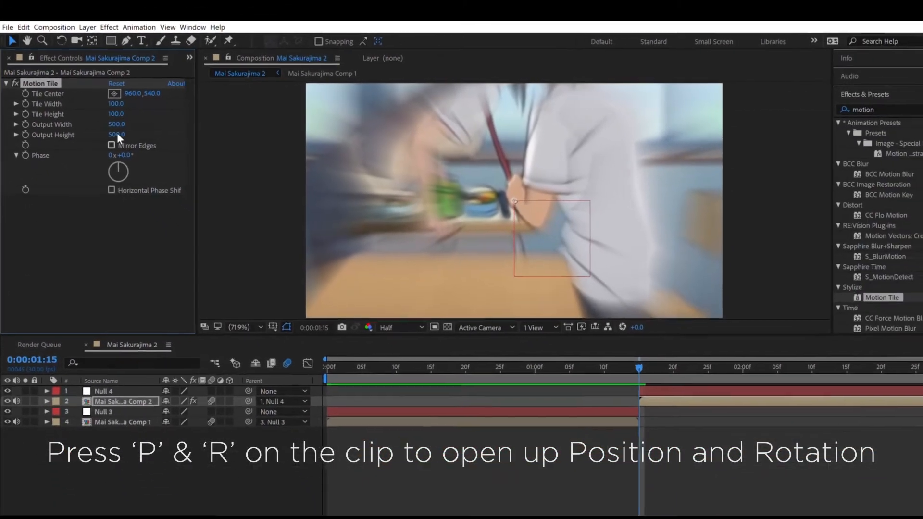
left_click(126, 155)
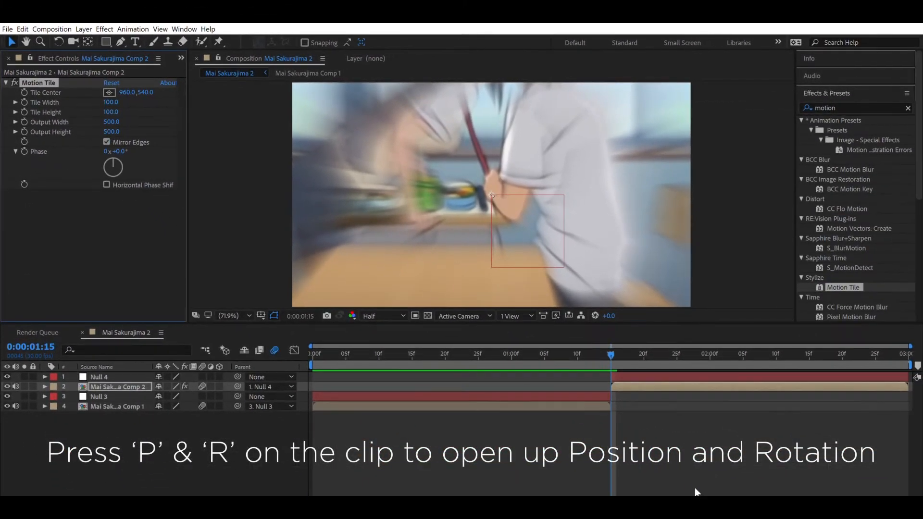
Reveal the second clip's Position and Rotation properties and separate the Position dimensions.
left_click(667, 435)
left_click(638, 383)
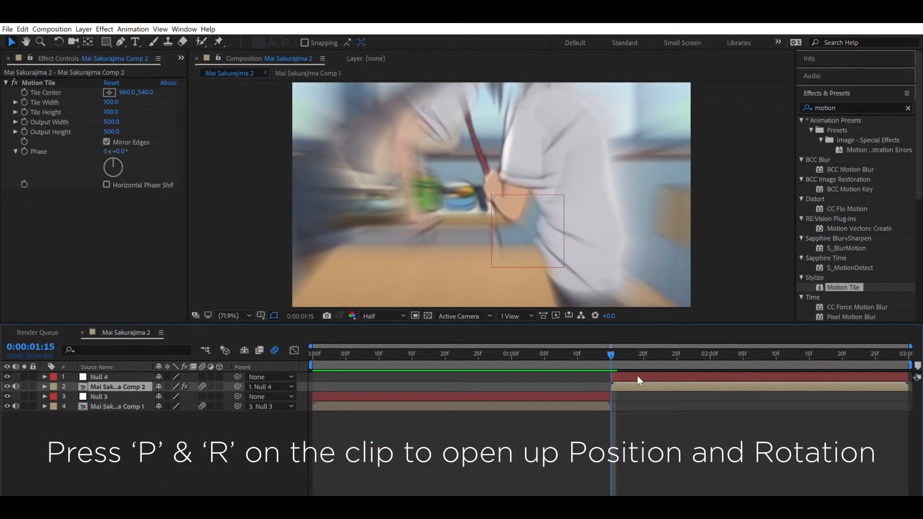
key("p")
key("shift+r")
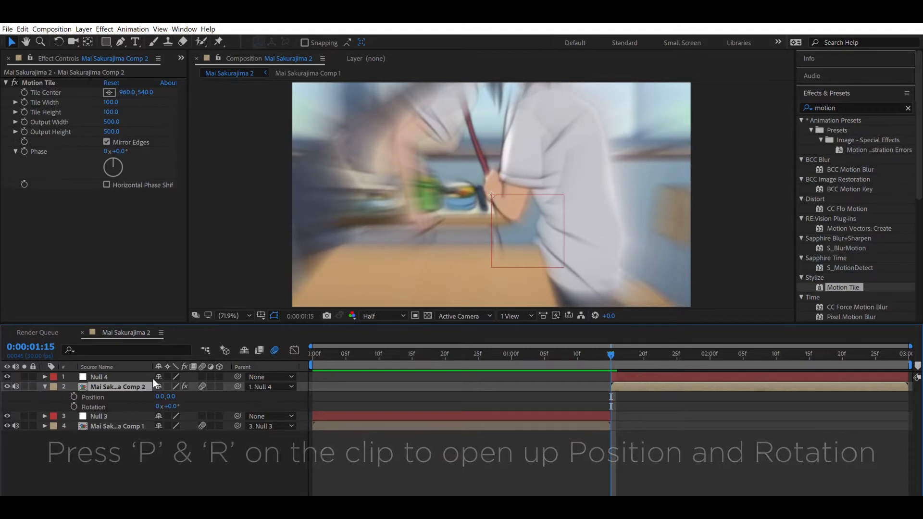
left_click(172, 404)
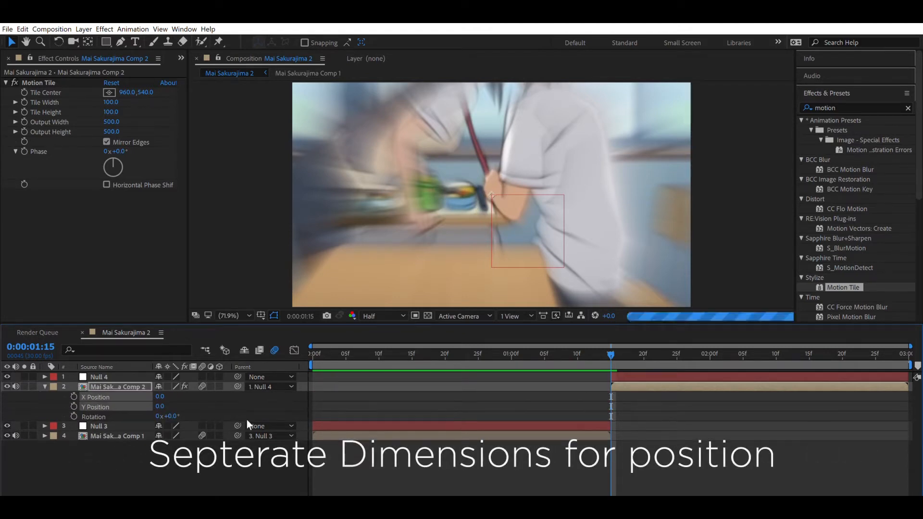
left_click(371, 476)
Keyframe the second clip's Y Position and Rotation at 0:00:01:15 and 0:00:02:20.
left_click(73, 406)
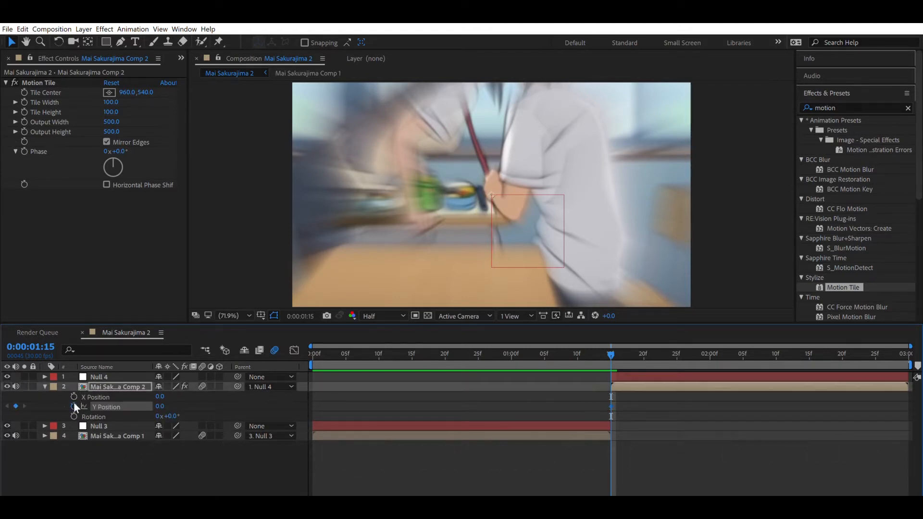
left_click(73, 415)
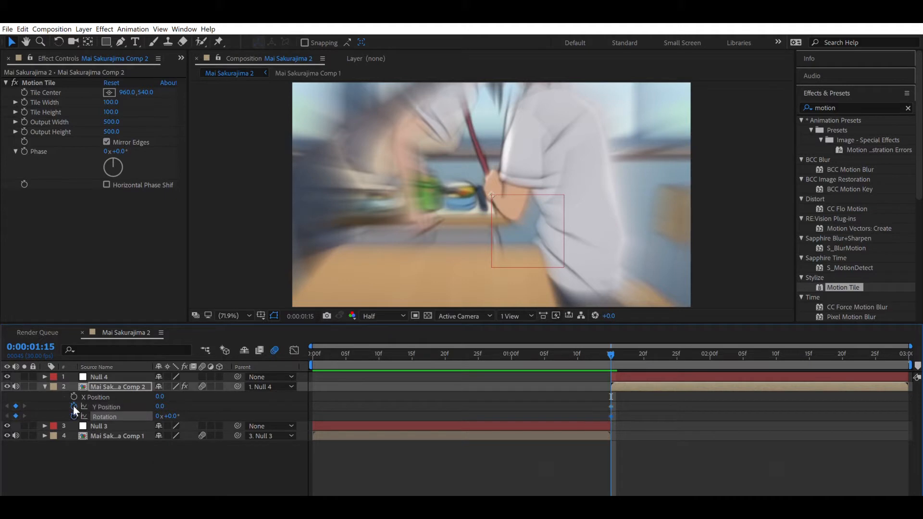
left_click(831, 346)
left_click_drag(835, 345, 842, 345)
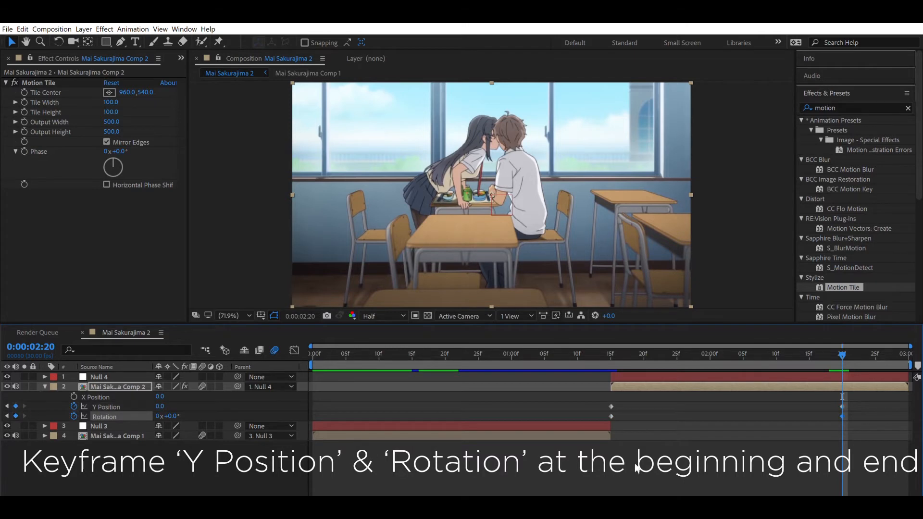
Set the second clip's Y Position to 140 and Rotation to 2° on the keyframes at 0:00:01:15.
left_click(613, 347)
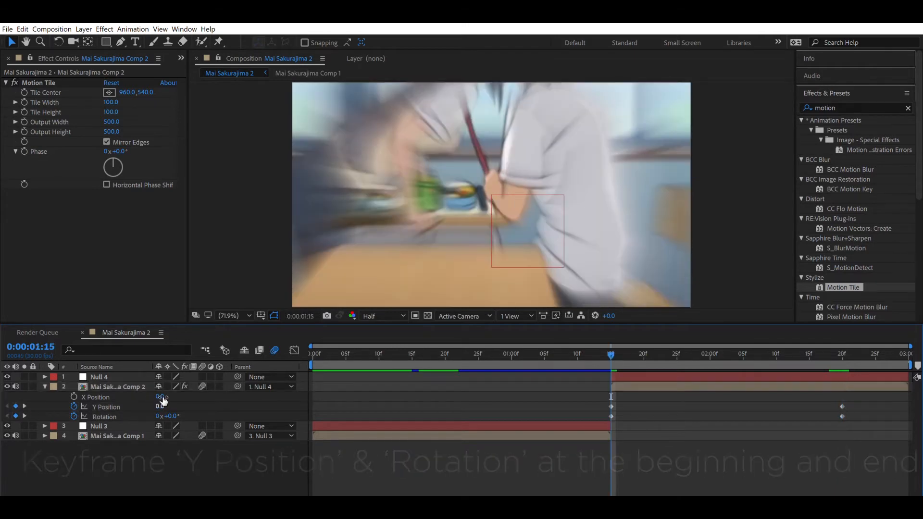
left_click(160, 406)
type("1")
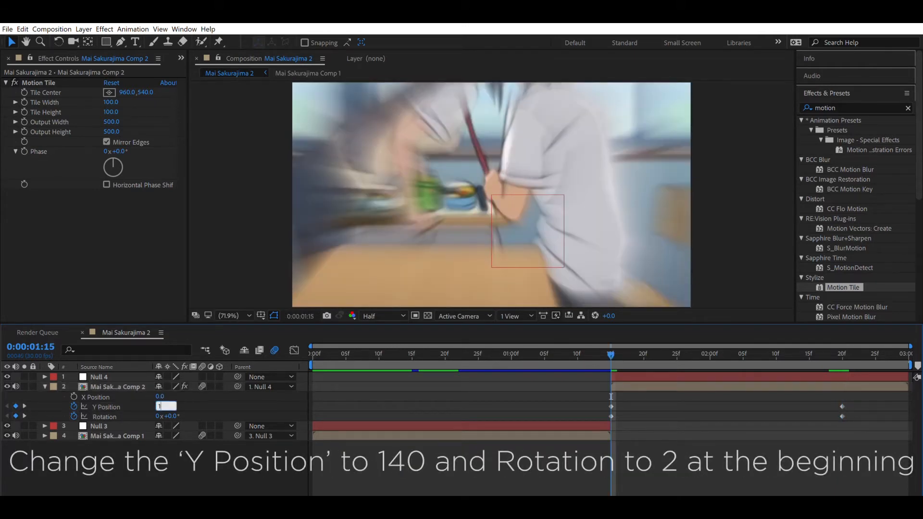
type("40")
key("Return")
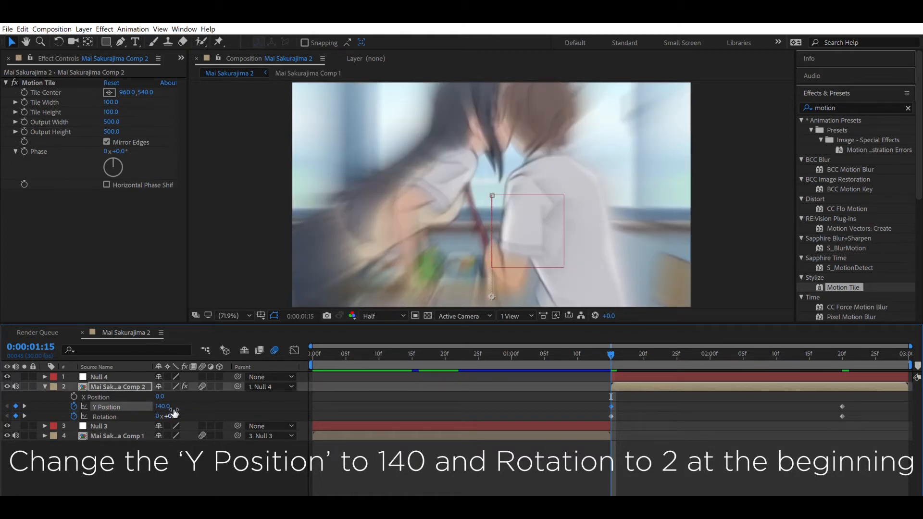
type("2")
key("Return")
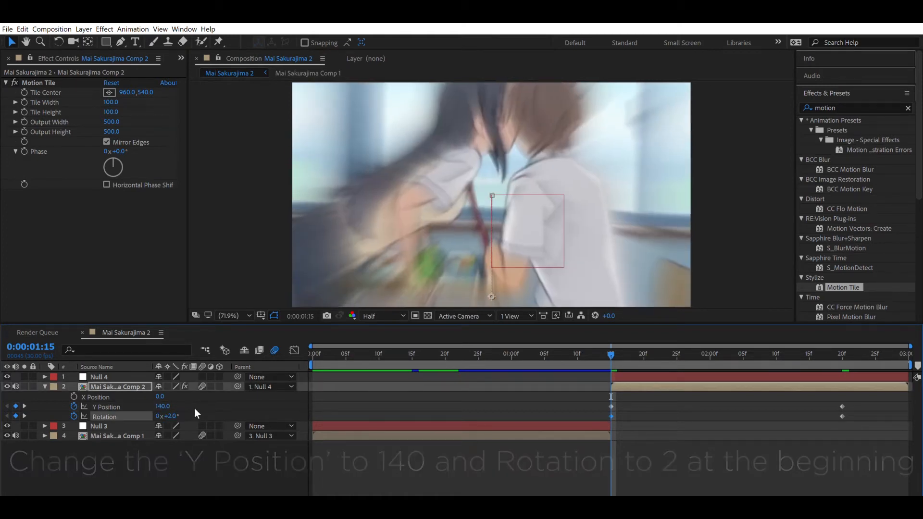
Play back the transition from 0:00:00:29 with the composition view reduced to 50%.
key("comma")
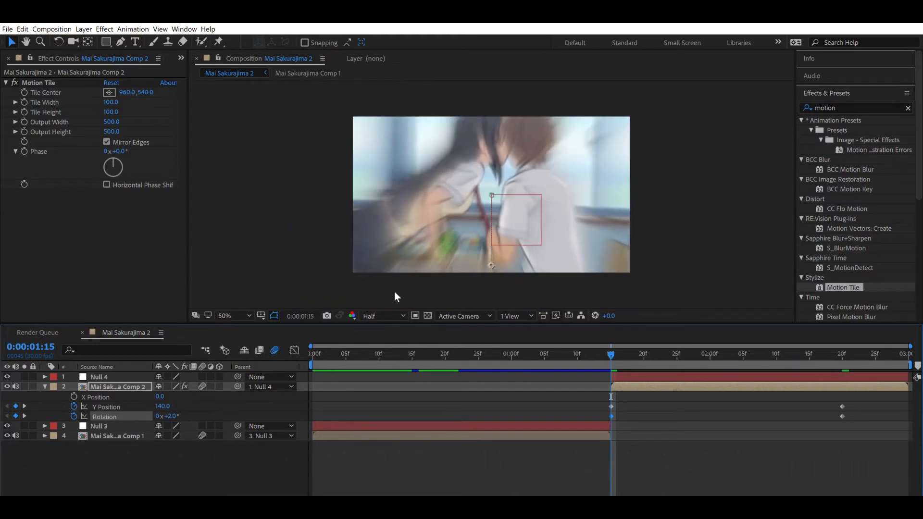
left_click(662, 429)
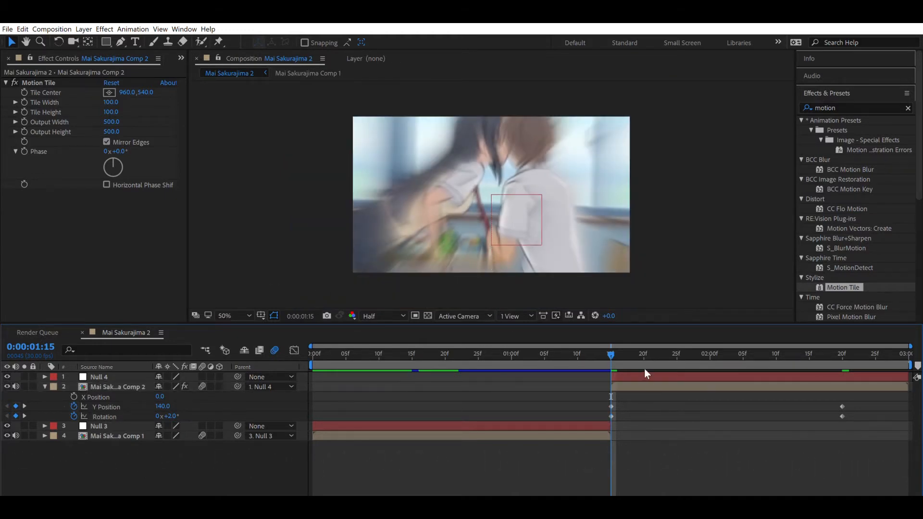
left_click(644, 375)
left_click(663, 455)
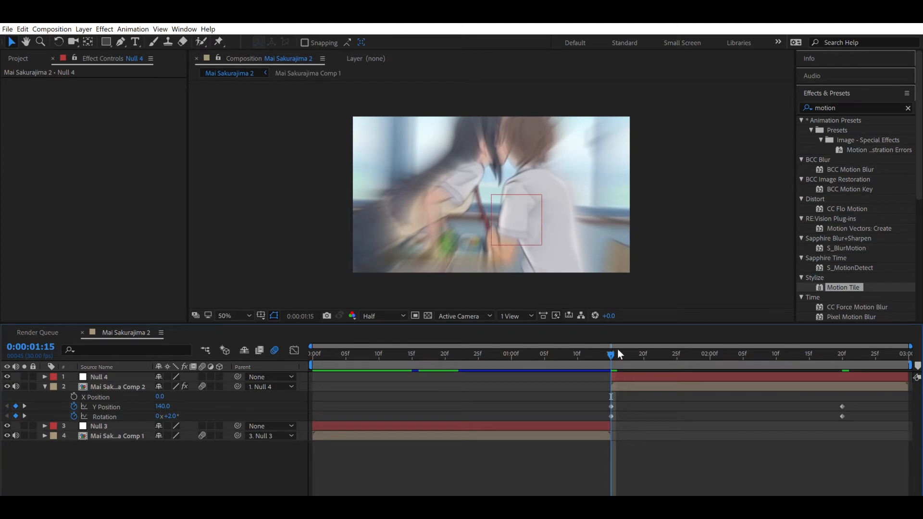
left_click_drag(610, 346, 504, 347)
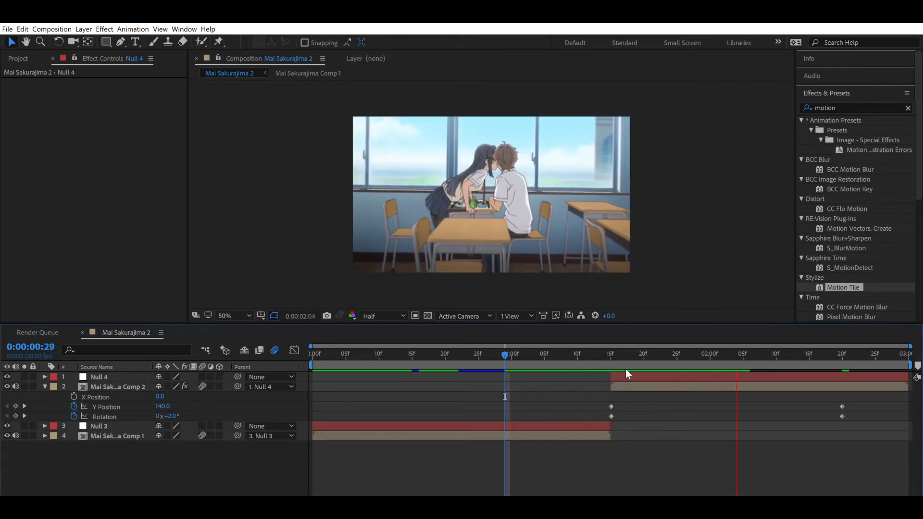
Apply Easy Ease to all of the second clip's Y Position and Rotation keyframes.
left_click(611, 353)
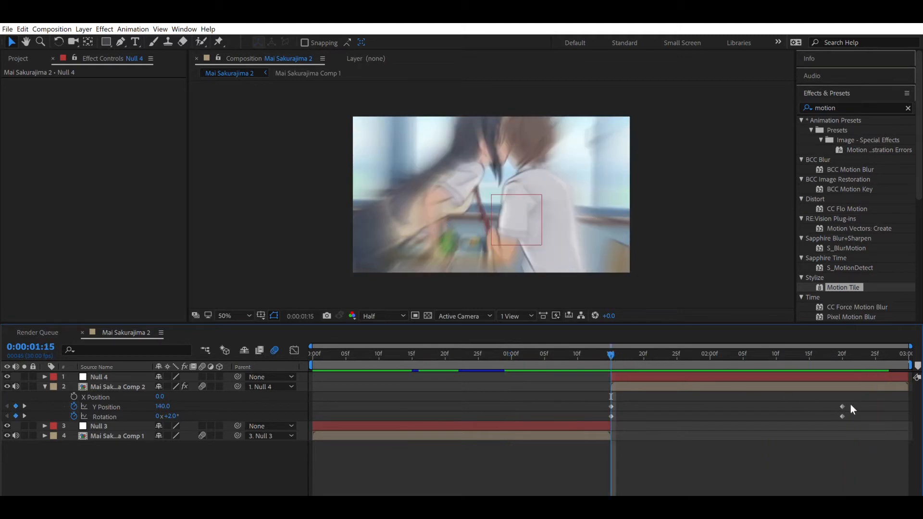
left_click_drag(837, 396, 589, 408)
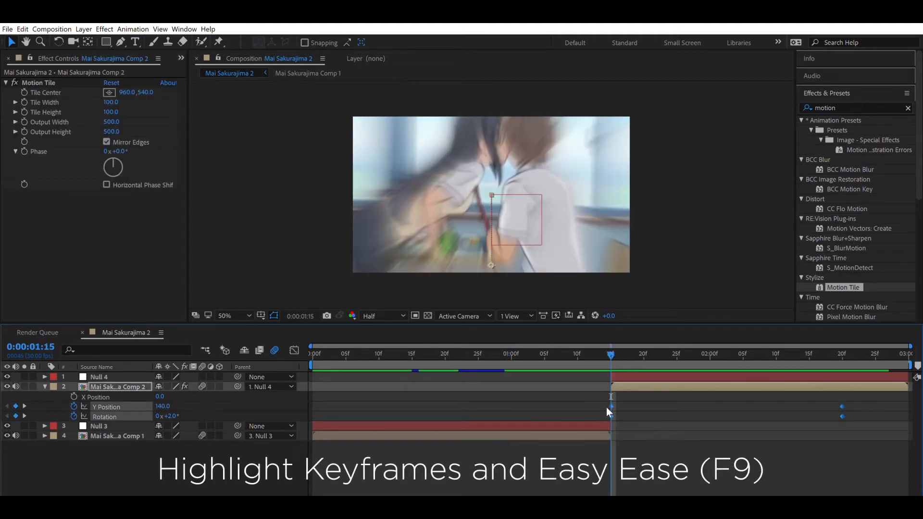
key("F9")
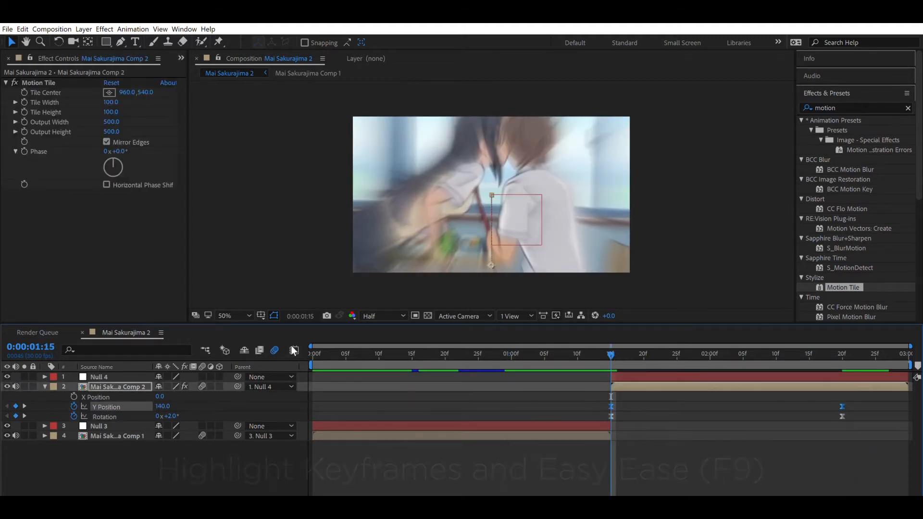
Shape the Y Position value curve, pulling the first keyframe's handle down to about -500 px and the second's up to about 250 px.
left_click(294, 349)
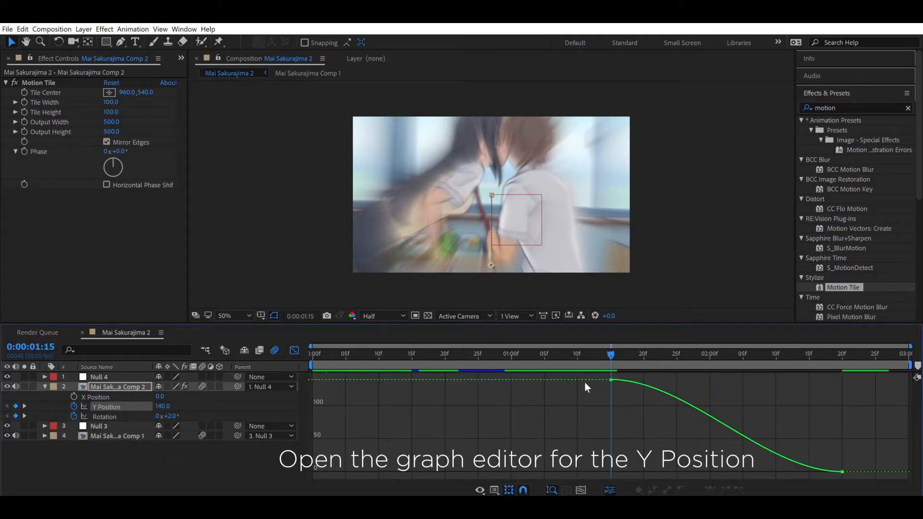
left_click(611, 380)
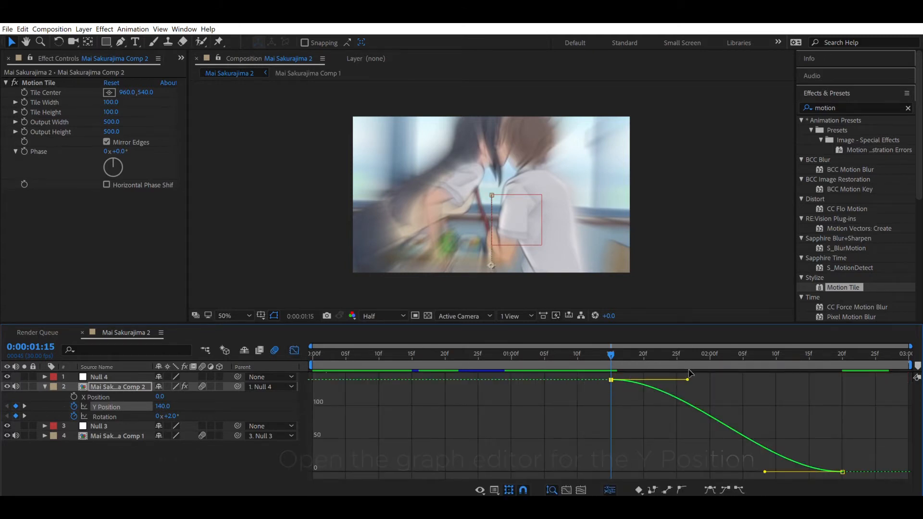
left_click_drag(687, 378, 676, 478)
left_click_drag(676, 478, 674, 472)
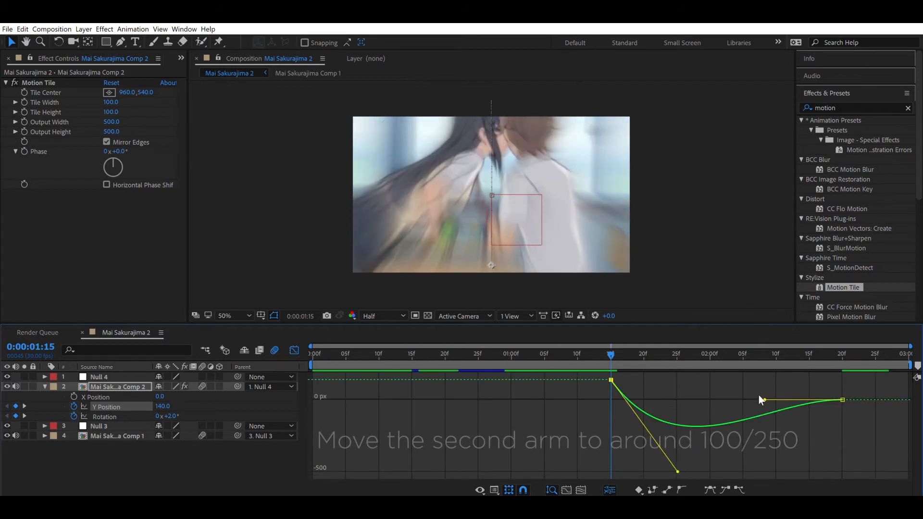
left_click_drag(754, 384, 675, 406)
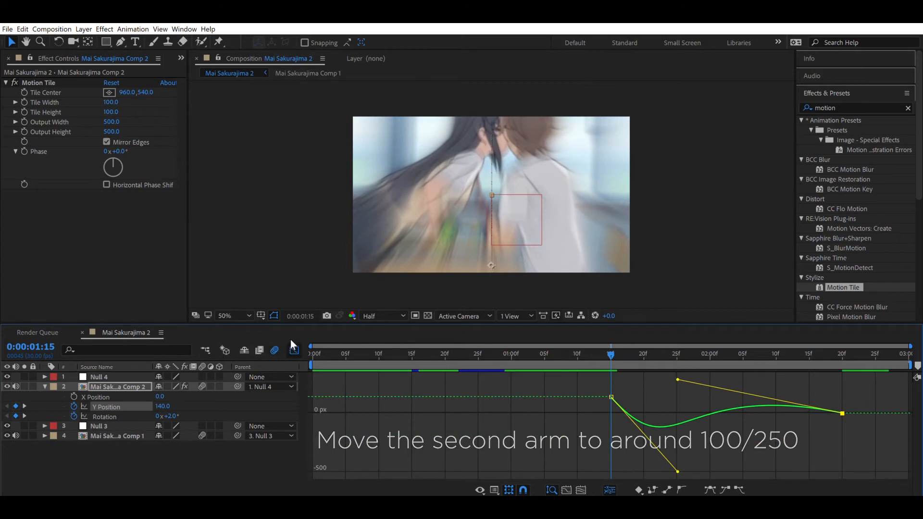
Shape the Rotation value curve, pulling the first keyframe's handle down to about -10° and the second's up to about 5°.
left_click(107, 416)
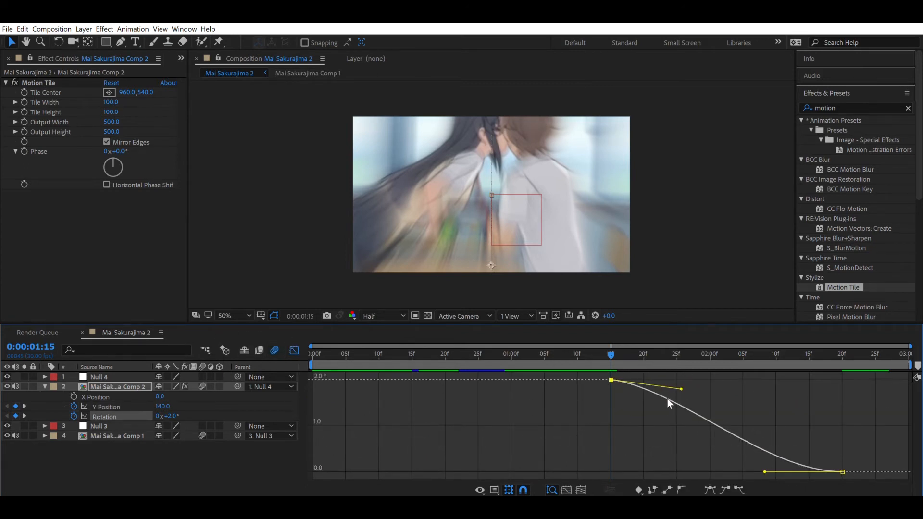
left_click_drag(681, 389, 668, 446)
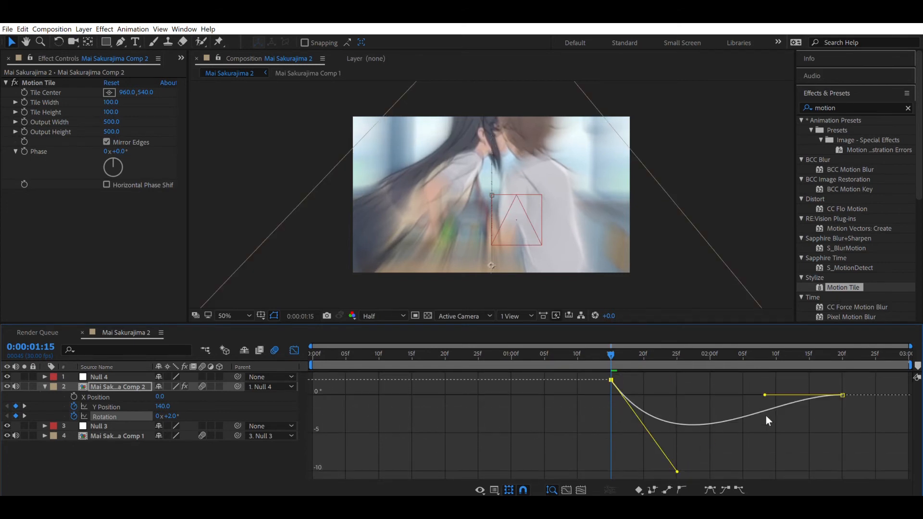
left_click_drag(765, 386, 743, 390)
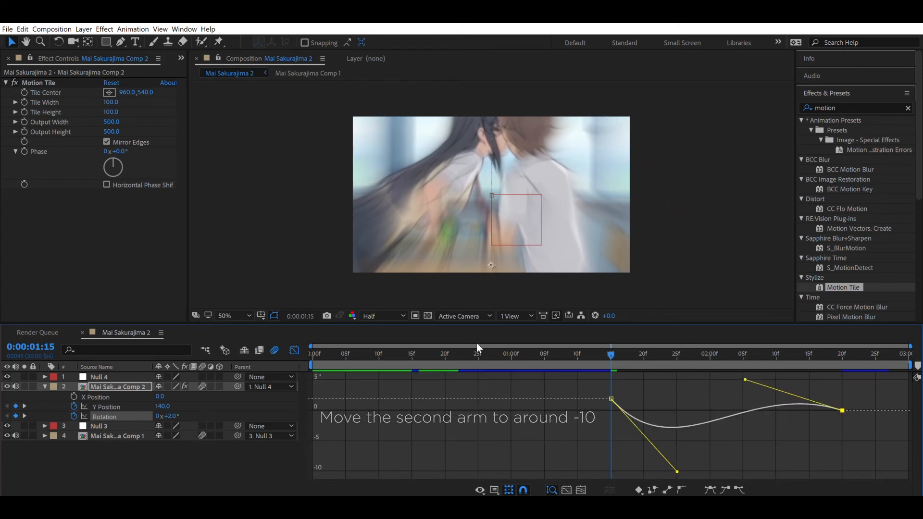
Leave the graph editor and play back the transition with the added Y Position and Rotation motion.
left_click(295, 348)
left_click_drag(334, 350, 313, 351)
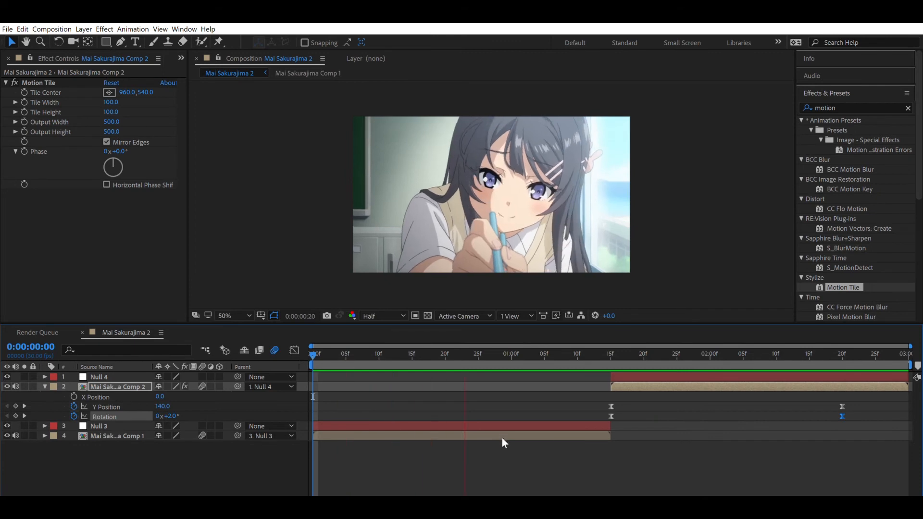
left_click(610, 352)
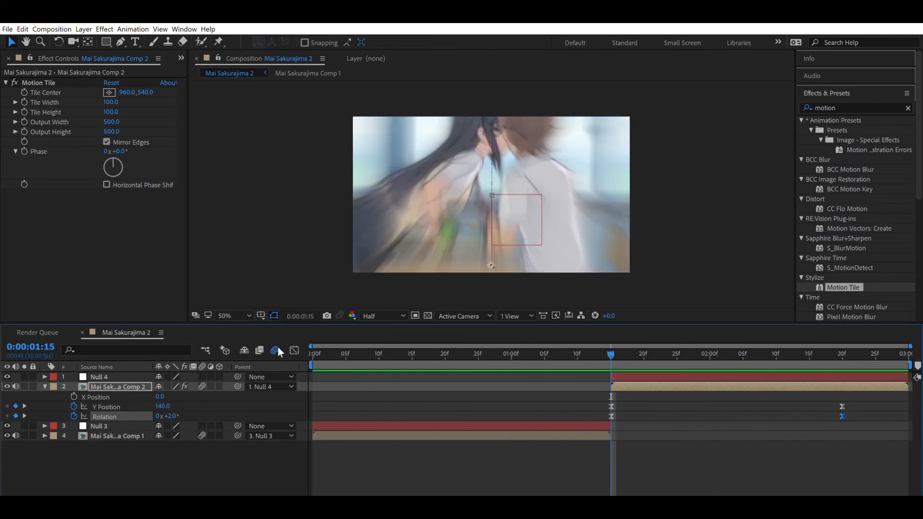
Adjust the Rotation value curve's handles to about -30° at the first keyframe and 10° at the second, and play back the transition.
left_click(294, 350)
left_click_drag(676, 471, 673, 478)
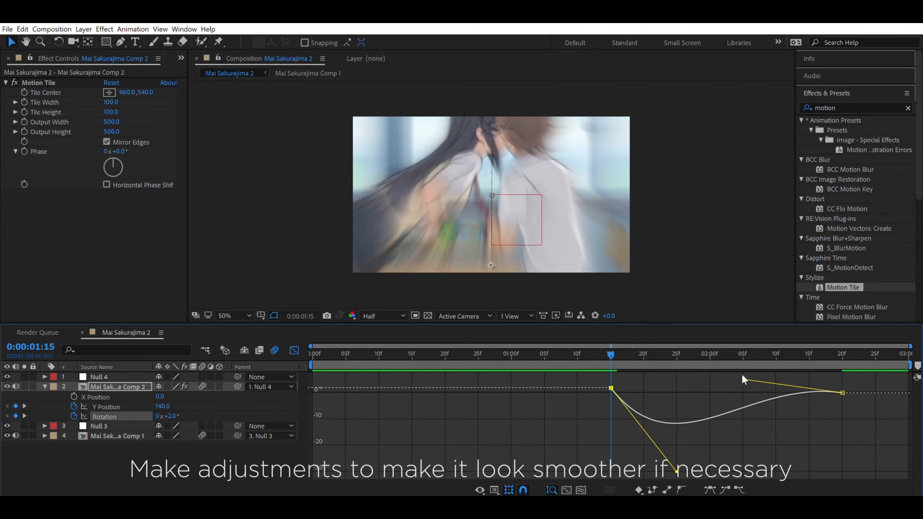
mouse_move(745, 374)
left_mouse_down()
mouse_move(745, 354)
mouse_move(743, 380)
left_mouse_up()
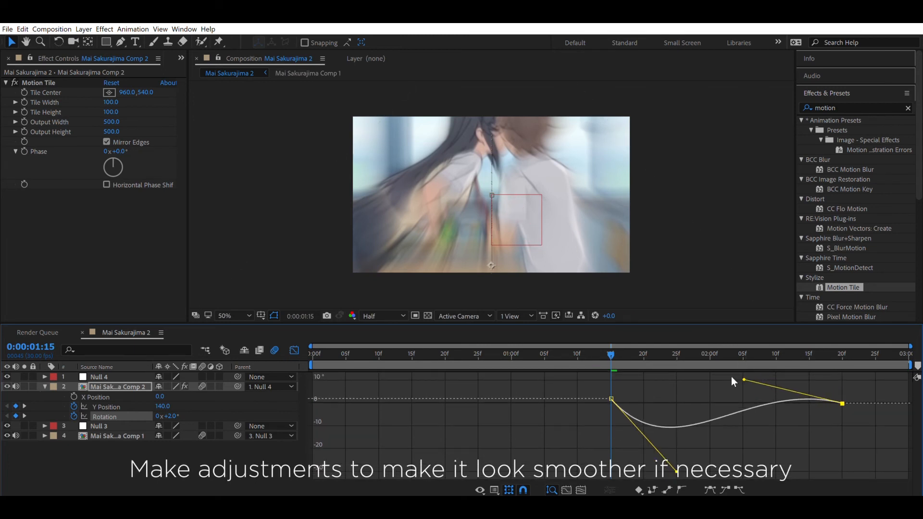
left_click(297, 346)
key("space")
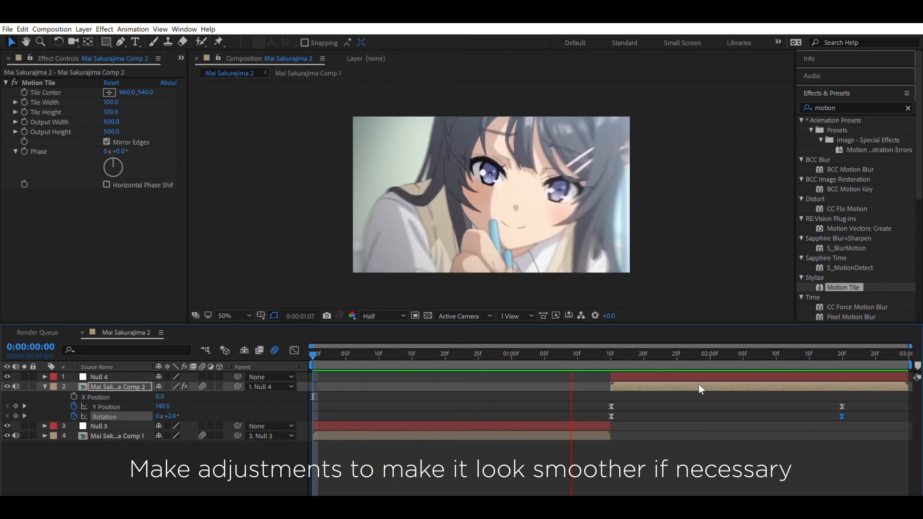
key("space")
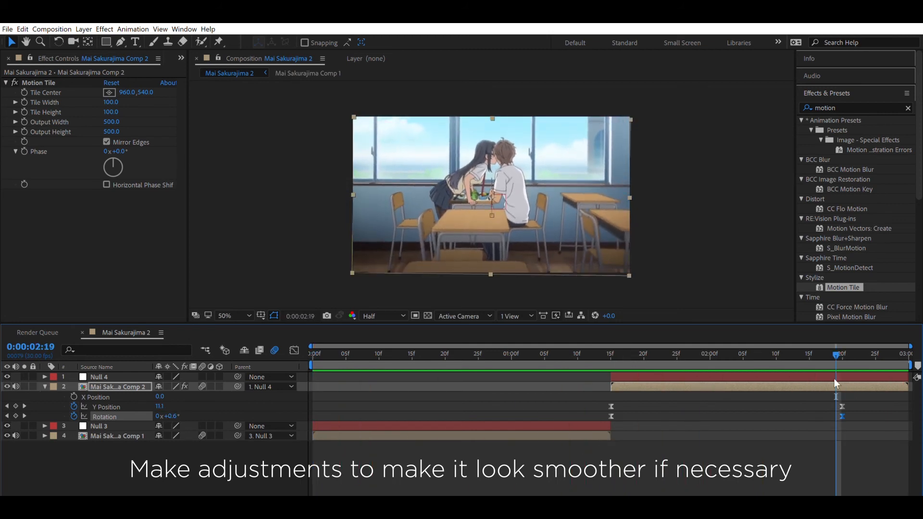
Adjust the second Y Position keyframe's handle to about 210 px on the value curve and preview the composition.
left_click_drag(772, 344, 610, 341)
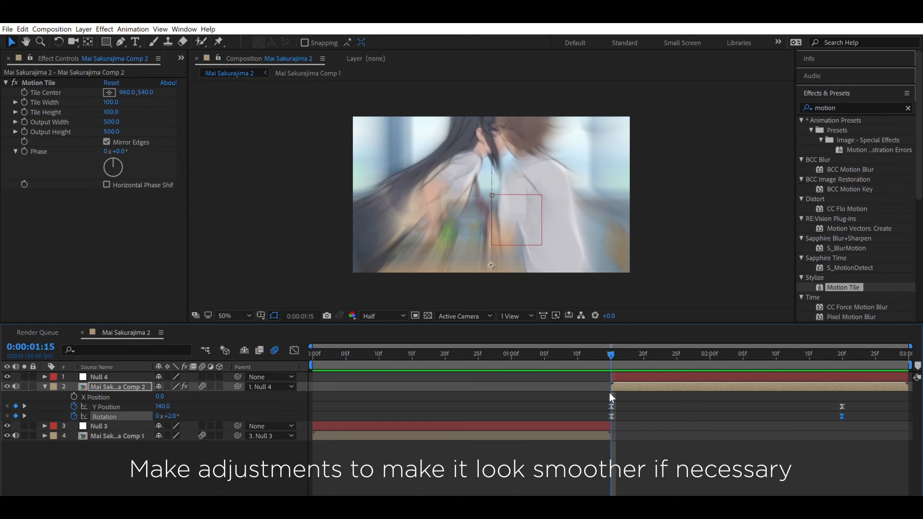
left_click(293, 349)
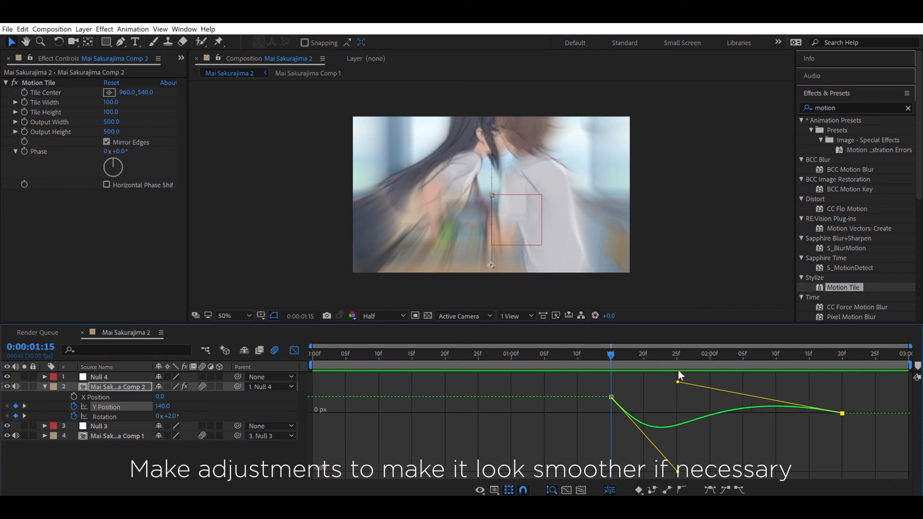
left_click_drag(678, 371, 678, 375)
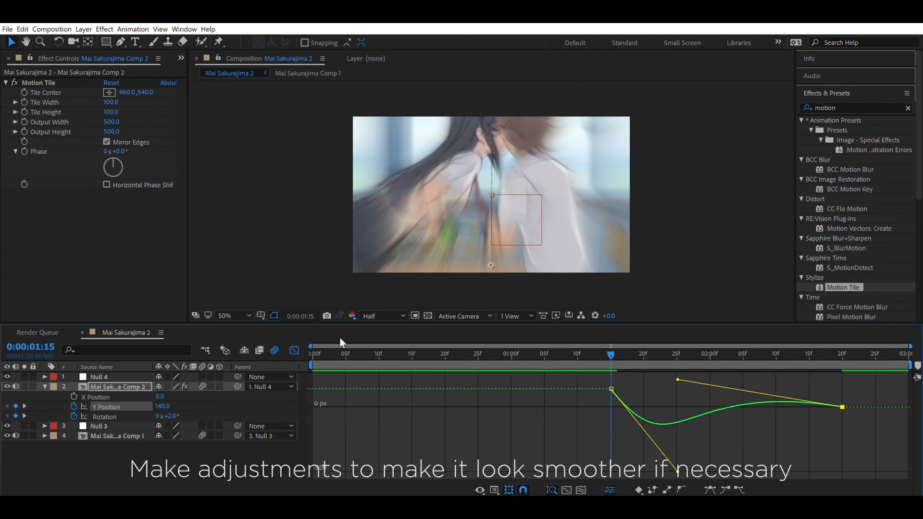
left_click(294, 349)
key("space")
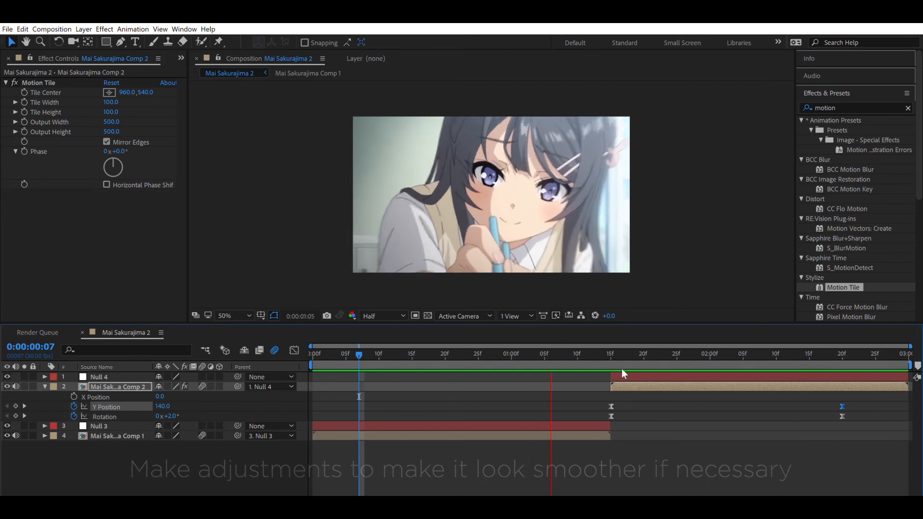
key("space")
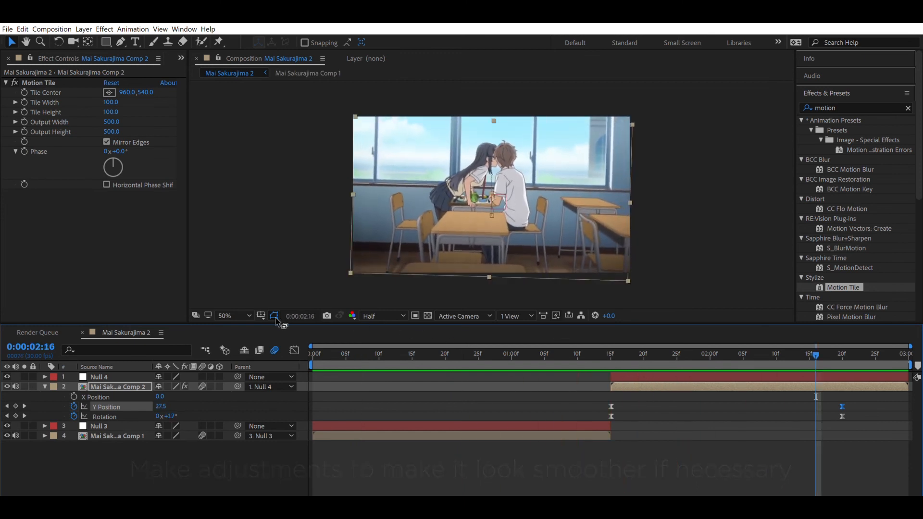
Reshape the Y Position curve with the second keyframe's handle at about 325 px and the first's at about -350 px, and preview it.
left_click(293, 349)
left_click_drag(677, 369, 674, 394)
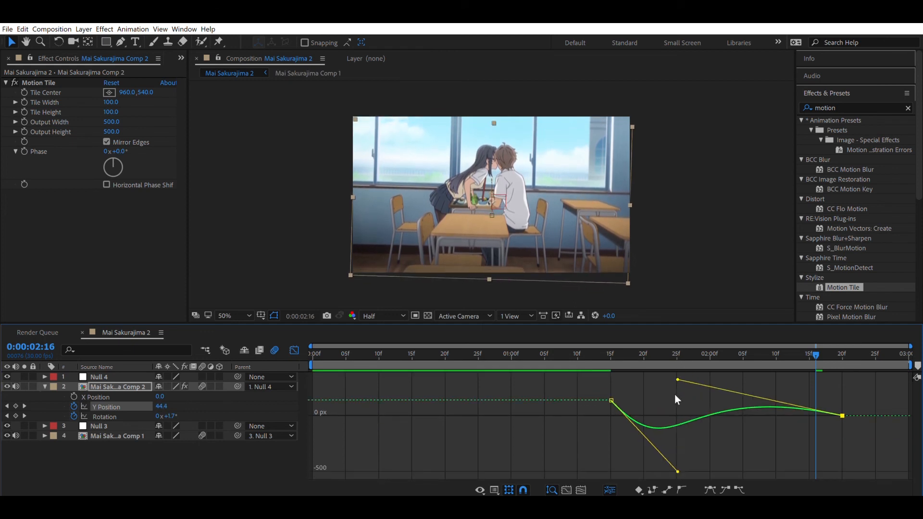
left_click_drag(676, 459, 674, 444)
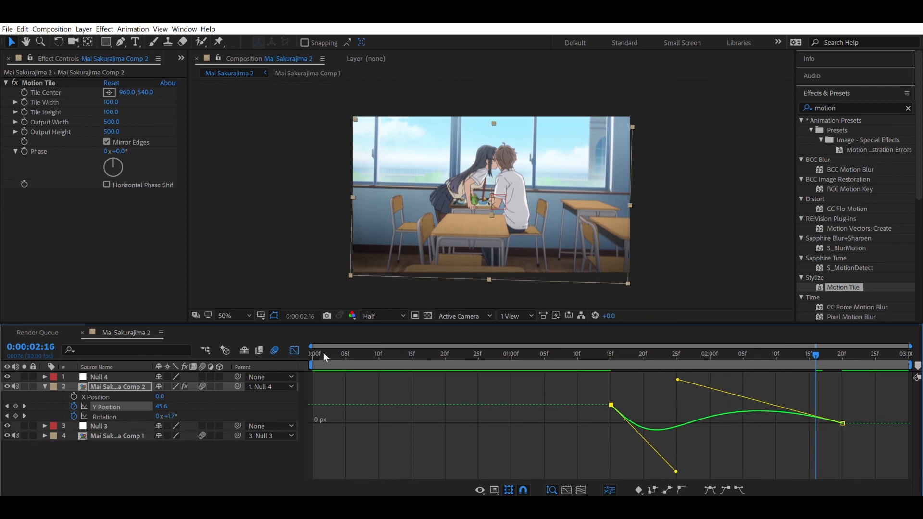
left_click(294, 350)
left_click(405, 353)
key("space")
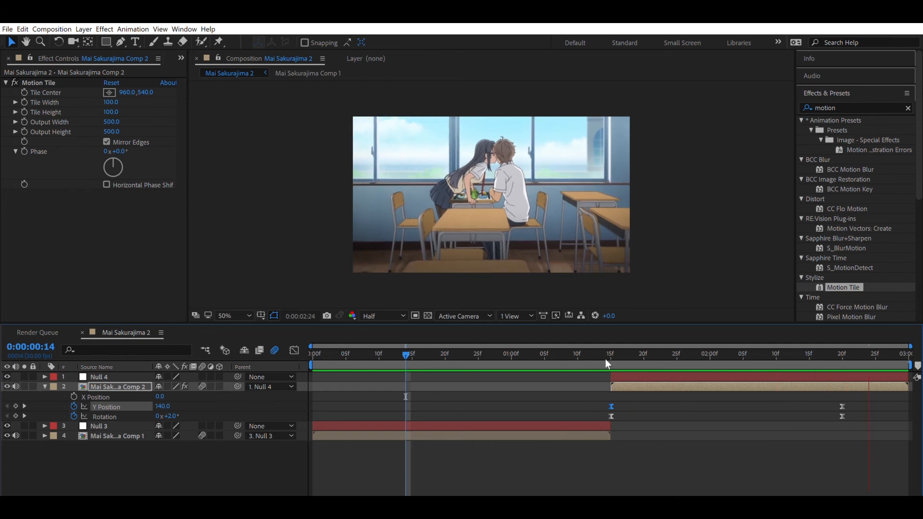
key("space")
Raise the first Rotation keyframe's handle to about -20° on the value curve and play back the transition.
left_click(295, 350)
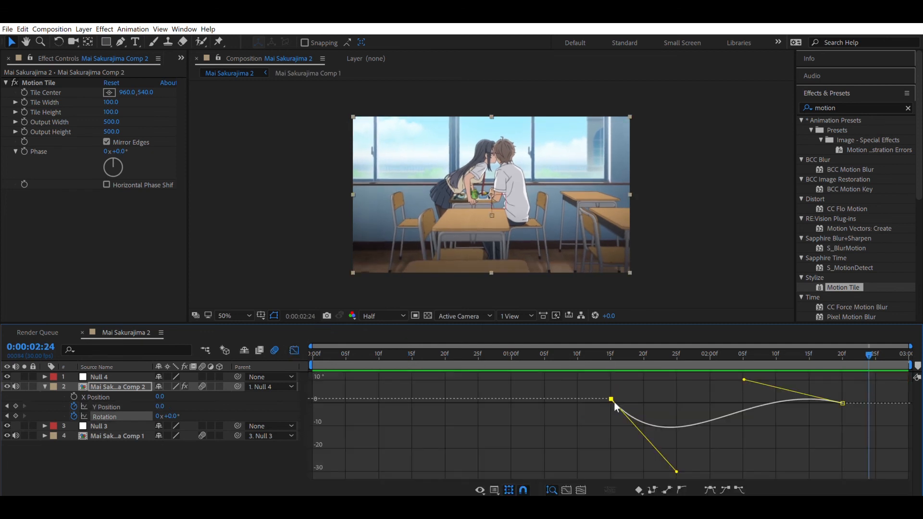
left_click_drag(676, 457, 676, 440)
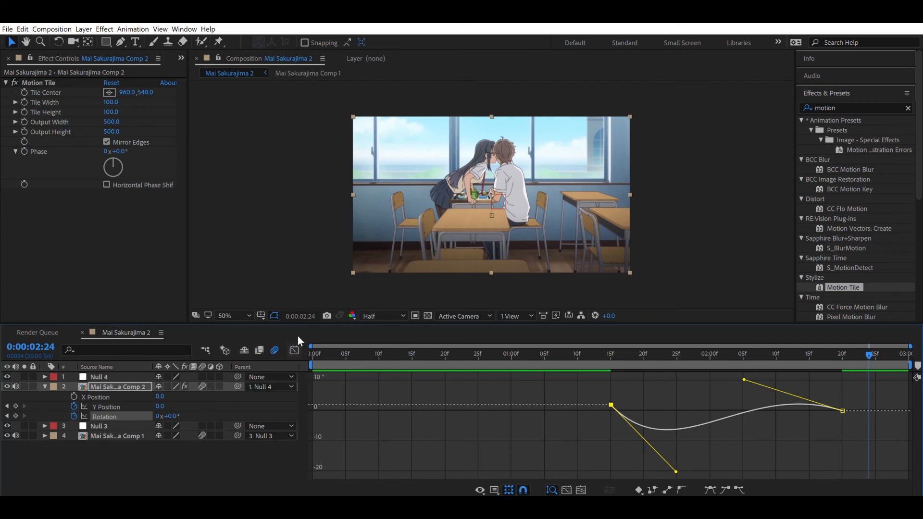
left_click(294, 350)
key("space")
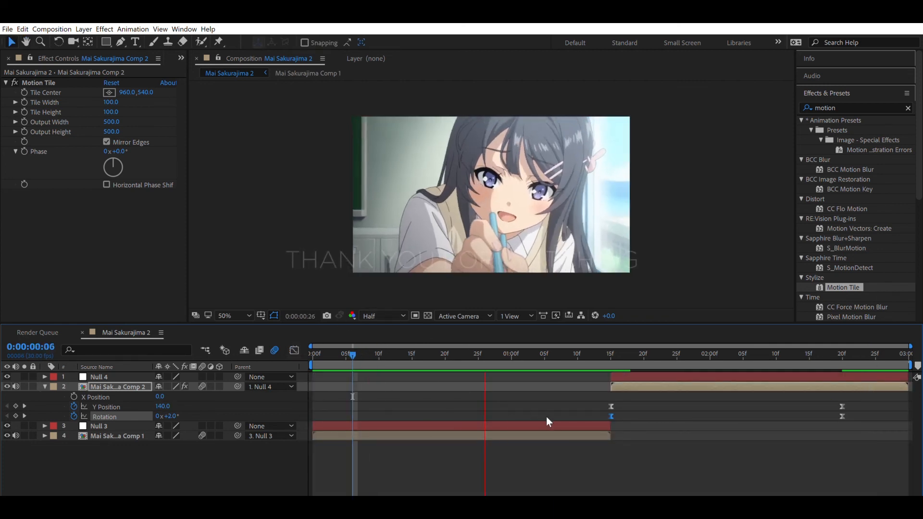